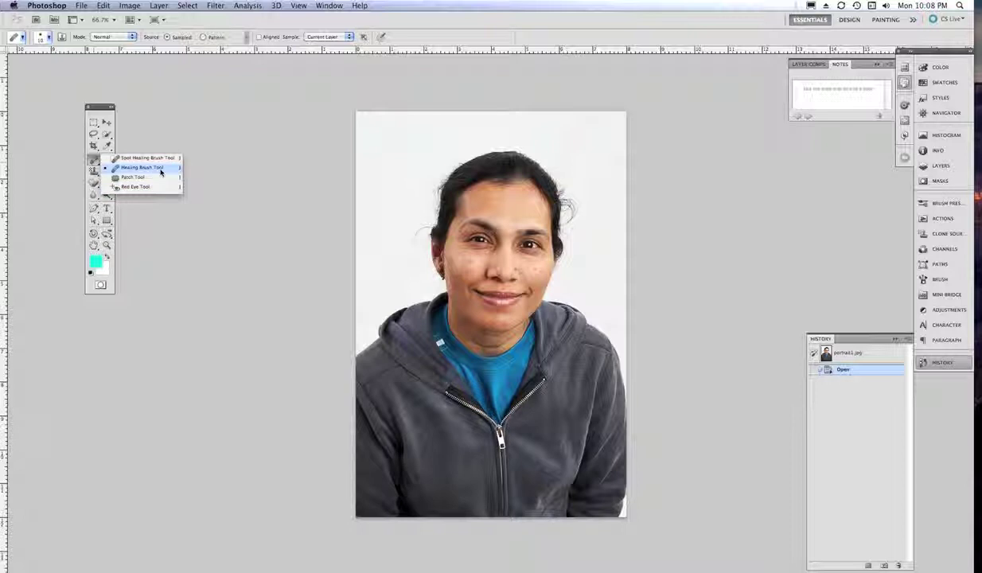
Activate the Clone Stamp tool and enlarge its brush for working on the face.
left_click(95, 160)
left_click(94, 172)
left_click(95, 172)
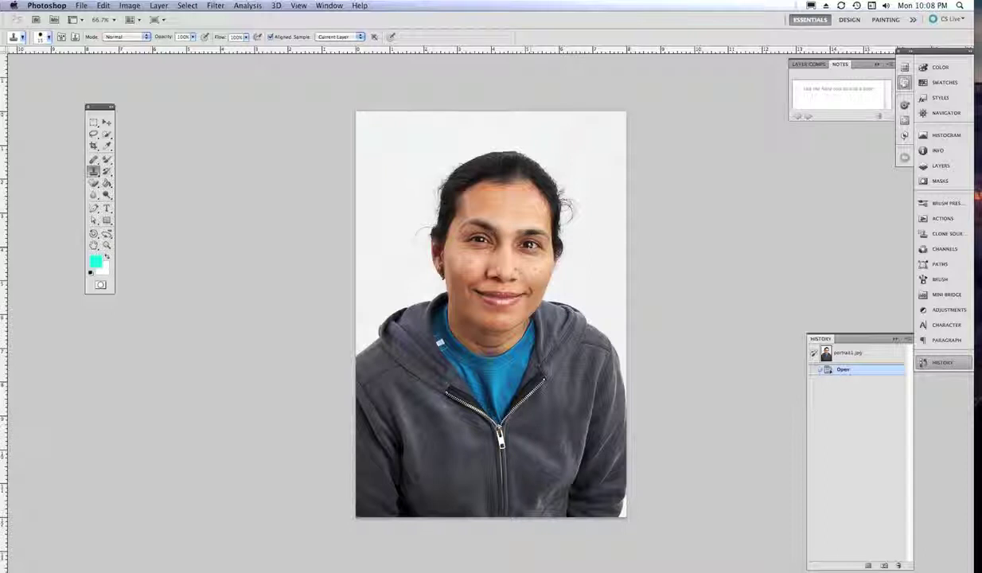
scroll(482, 239, "up", 5)
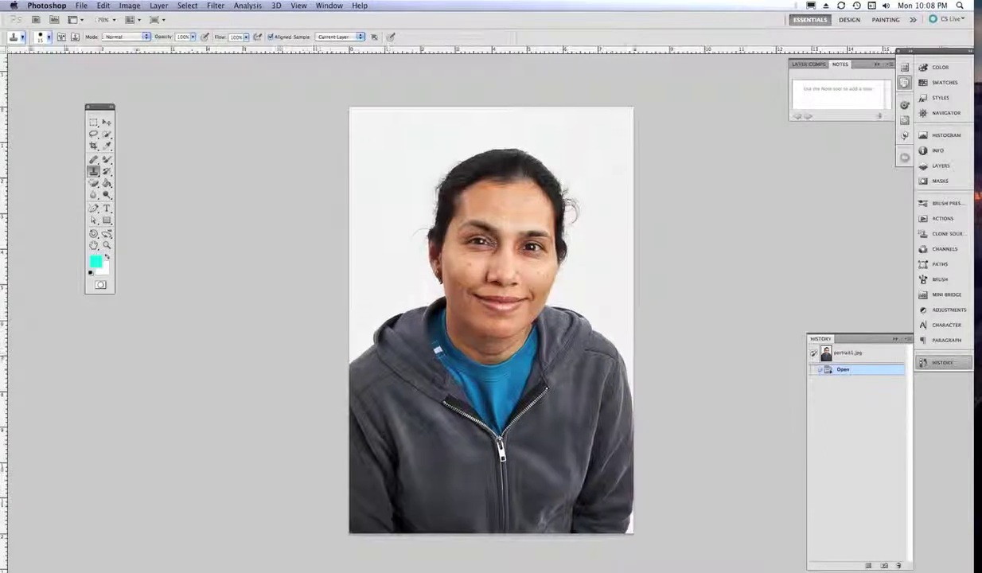
key("bracketright")
key("bracketright")
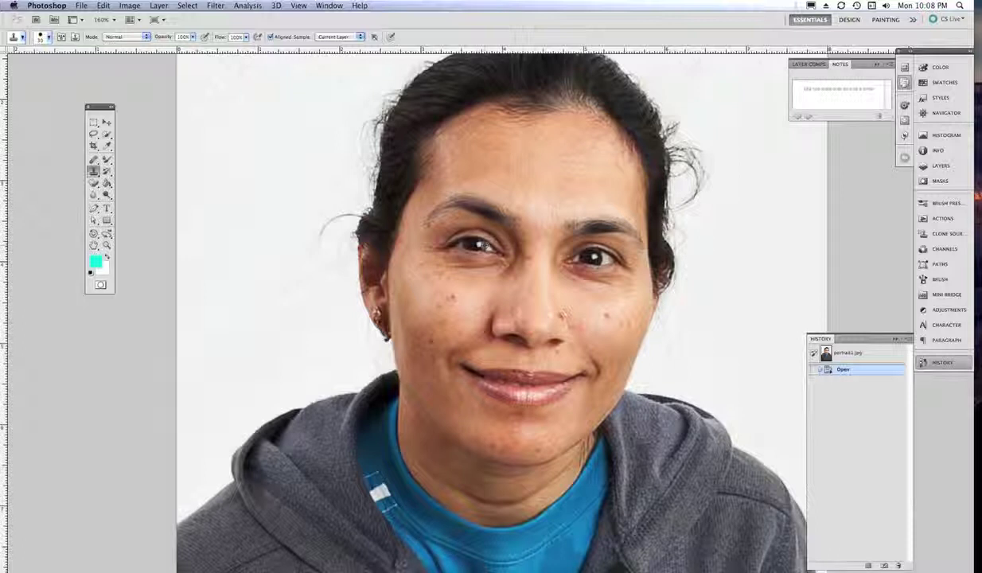
Try cloning an eye onto the middle of the forehead and undo the stroke.
mouse_move(530, 169)
left_mouse_down()
mouse_move(549, 172)
mouse_move(500, 170)
mouse_move(517, 174)
left_mouse_up()
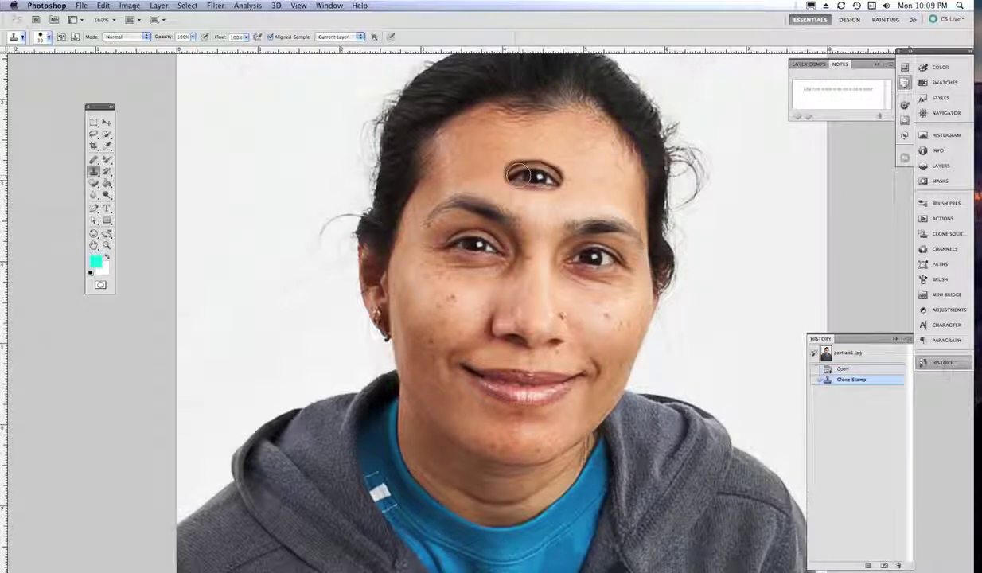
left_click_drag(429, 242, 475, 247)
key("ctrl+z")
key("super+z")
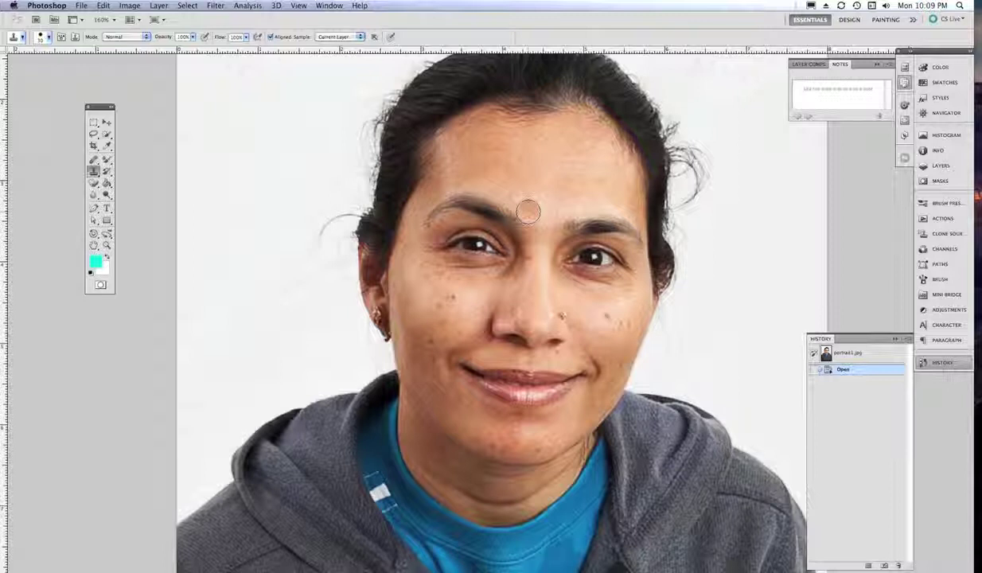
Set the Clone Stamp's blending mode to Lighten and clone clean skin over the forehead blemishes.
left_click(145, 37)
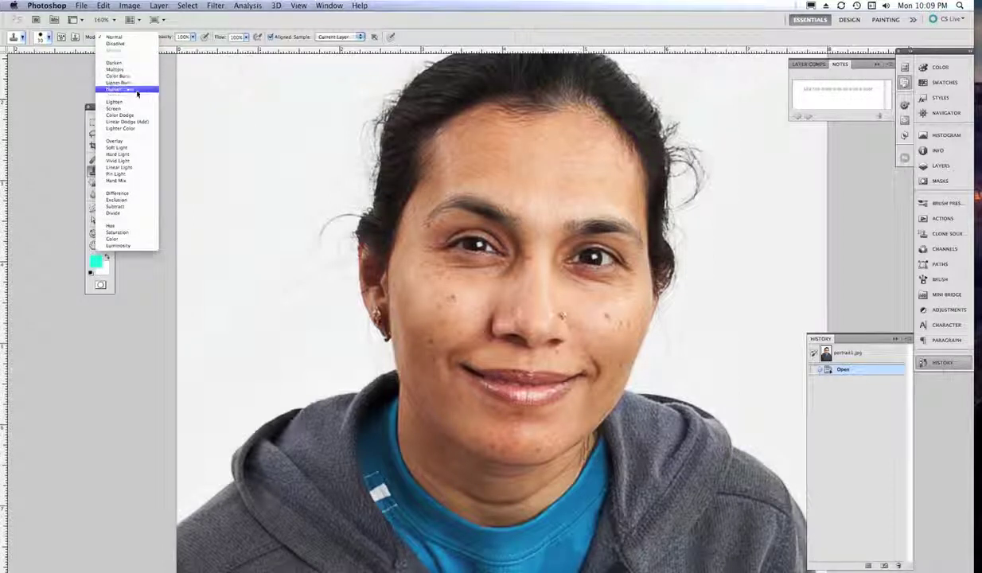
left_click(132, 103)
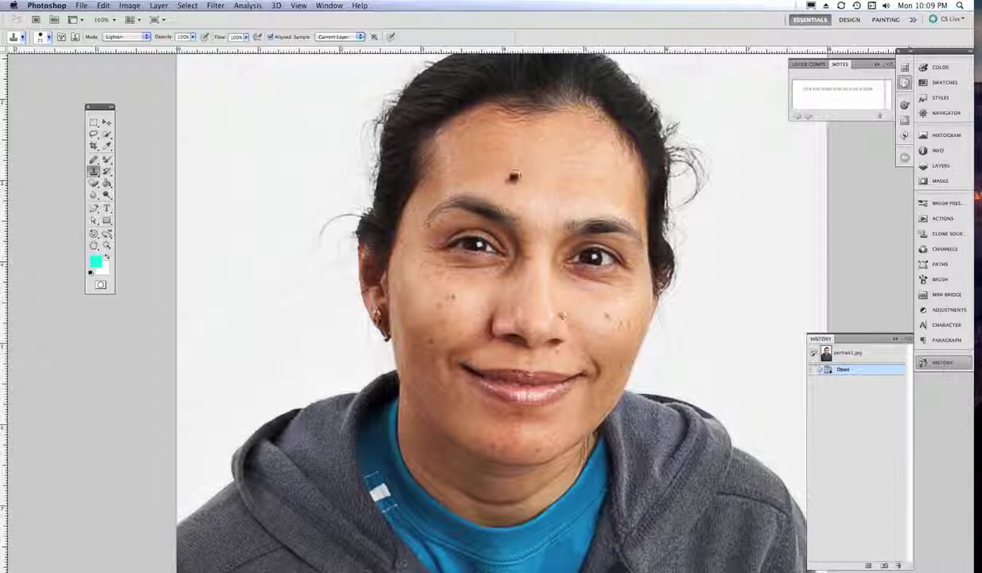
left_click(498, 164)
left_click(527, 203)
left_click(481, 167)
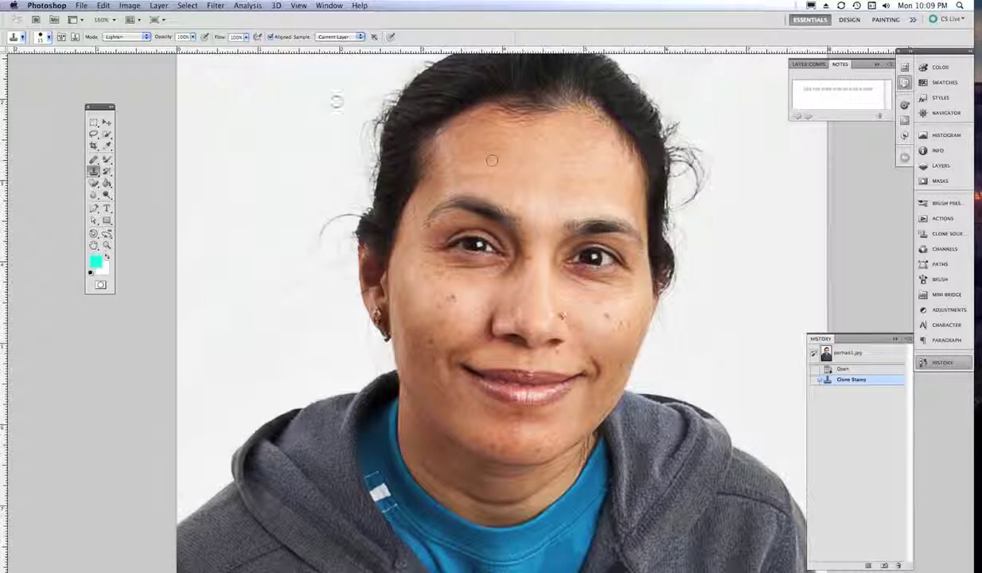
Undo the full-opacity stroke, reduce the Clone Stamp opacity to 51%, and clone over the forehead spots.
left_click(193, 40)
key("super+z")
left_click_drag(197, 50, 170, 50)
left_click(487, 169)
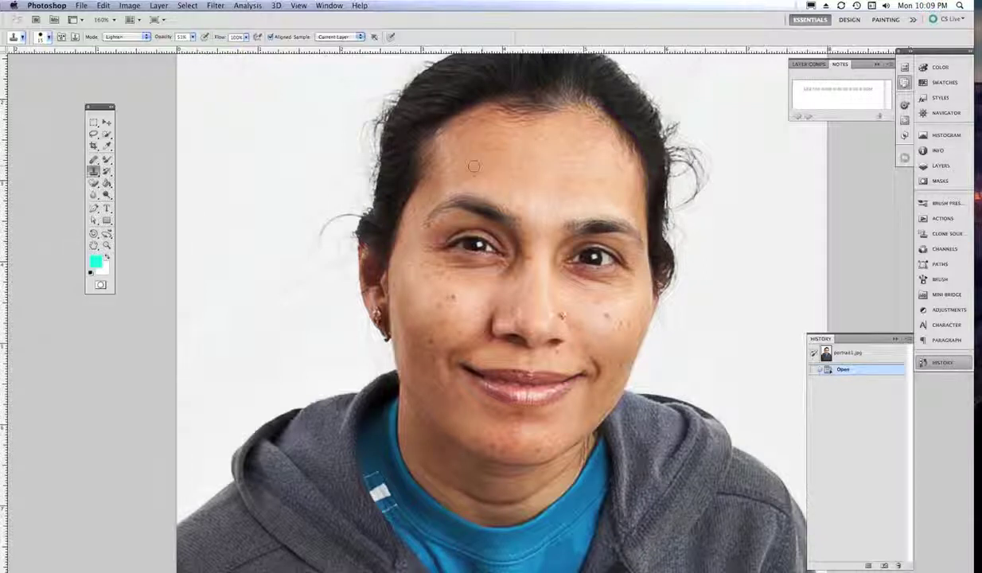
left_click_drag(476, 164, 474, 187)
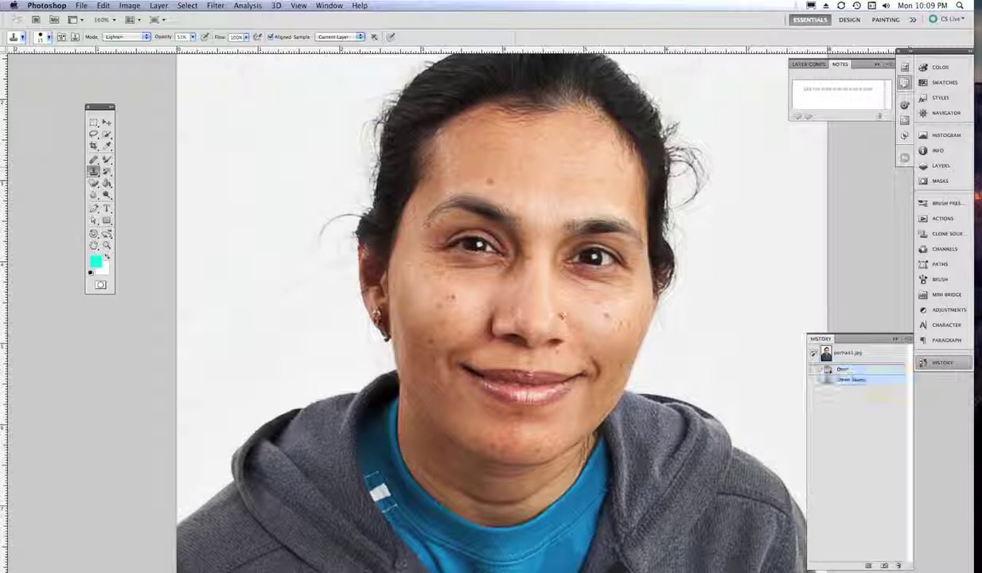
left_click(576, 188)
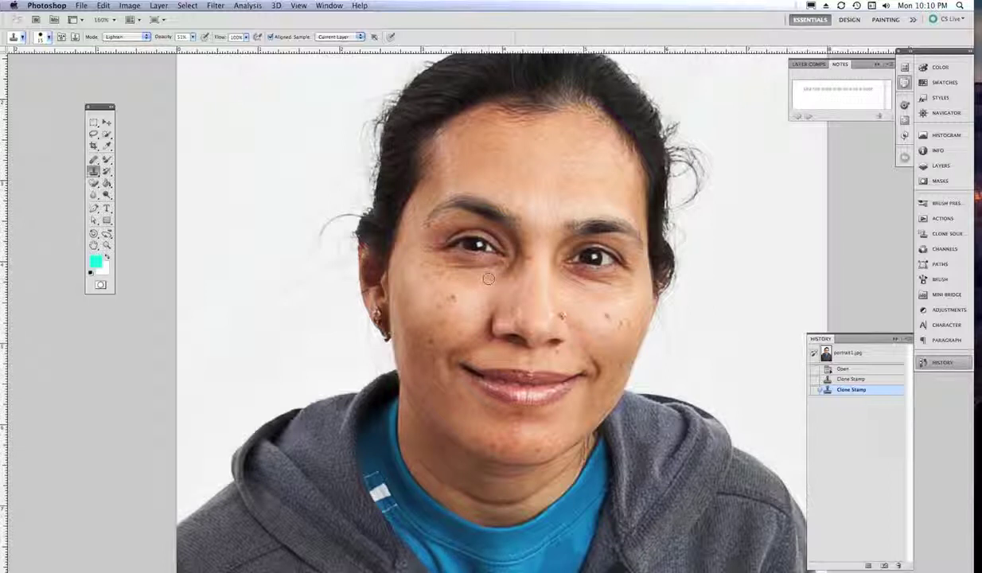
Undo the under-eye clone stroke, lower the opacity to 21%, and lighten the skin below the eye above the earring-side cheek.
left_click(445, 260)
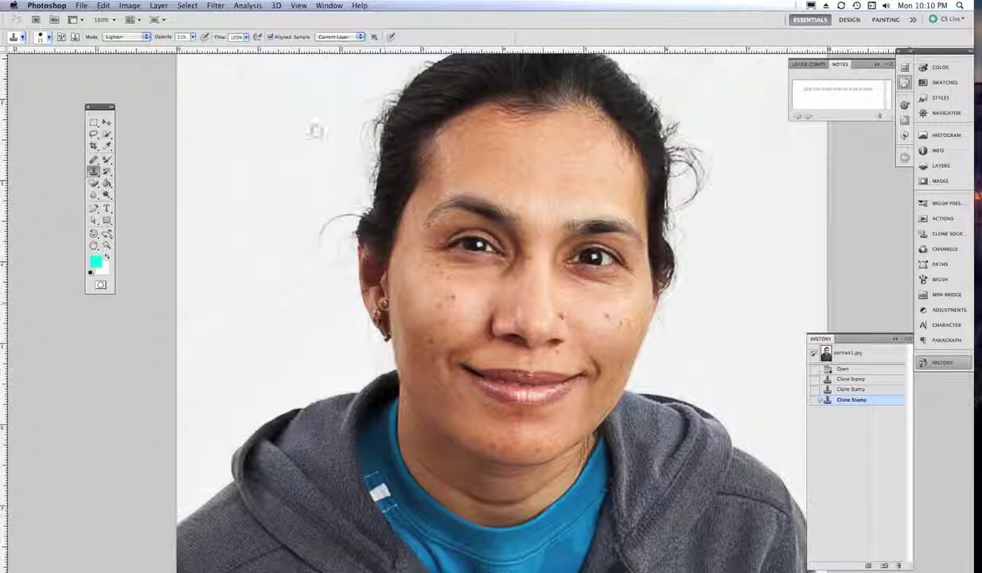
key("super+z")
left_click_drag(194, 38, 172, 47)
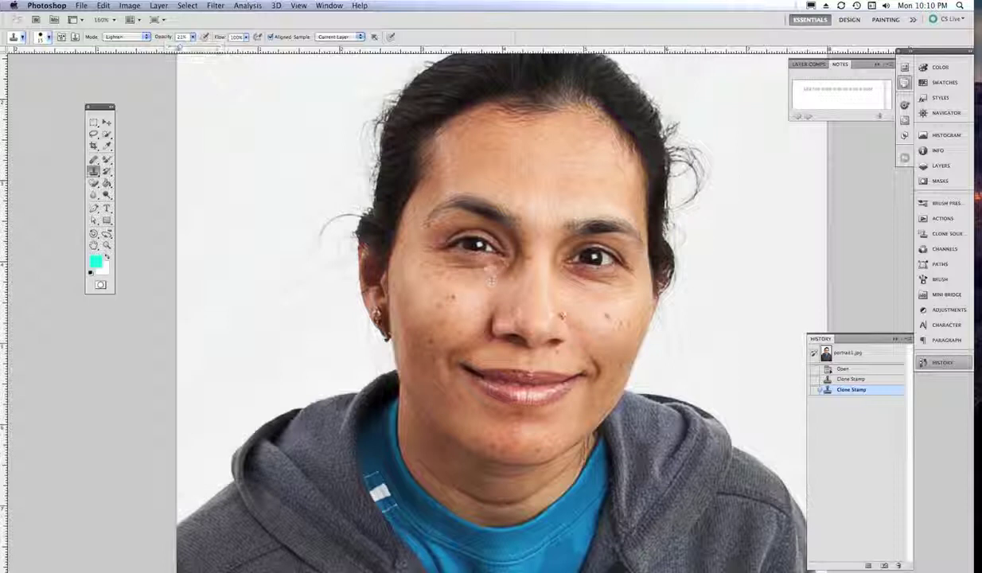
mouse_move(471, 273)
left_mouse_down()
mouse_move(446, 264)
mouse_move(410, 273)
left_mouse_up()
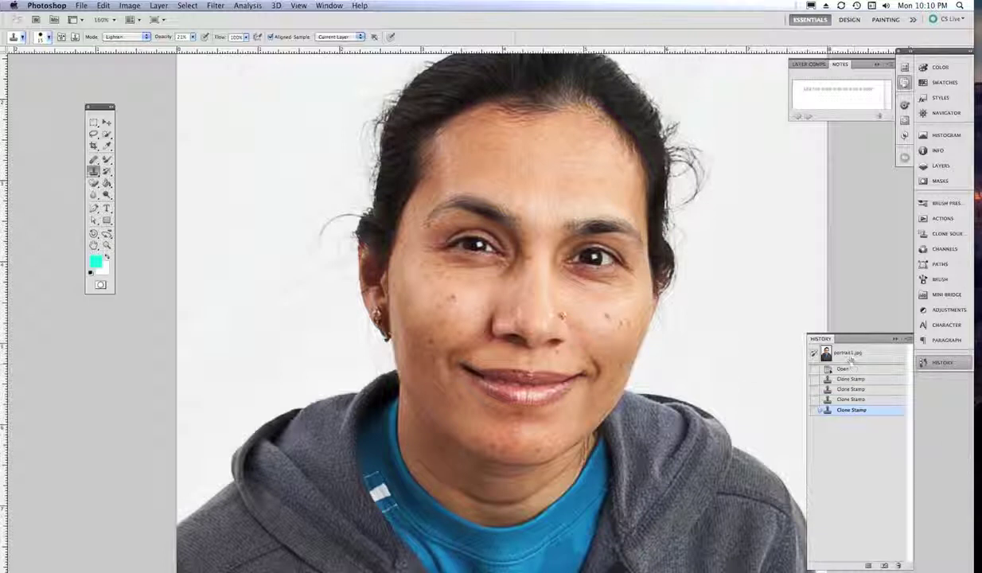
Compare the original portrait snapshot with the latest Clone Stamp state, both close up and at full image view.
left_click(849, 353)
left_click(849, 410)
left_click(849, 354)
left_click(852, 410)
key("super+0")
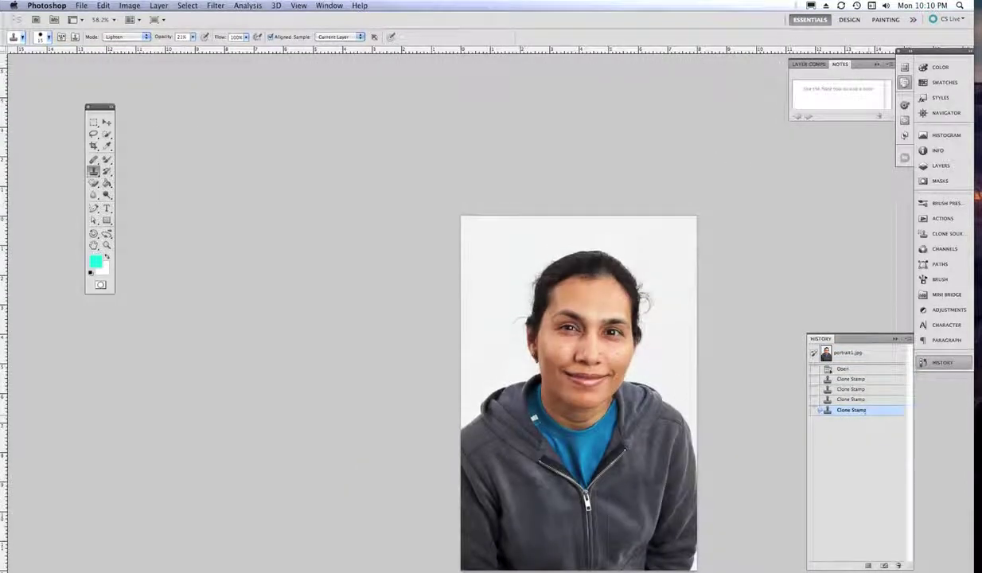
left_click(849, 353)
left_click(852, 410)
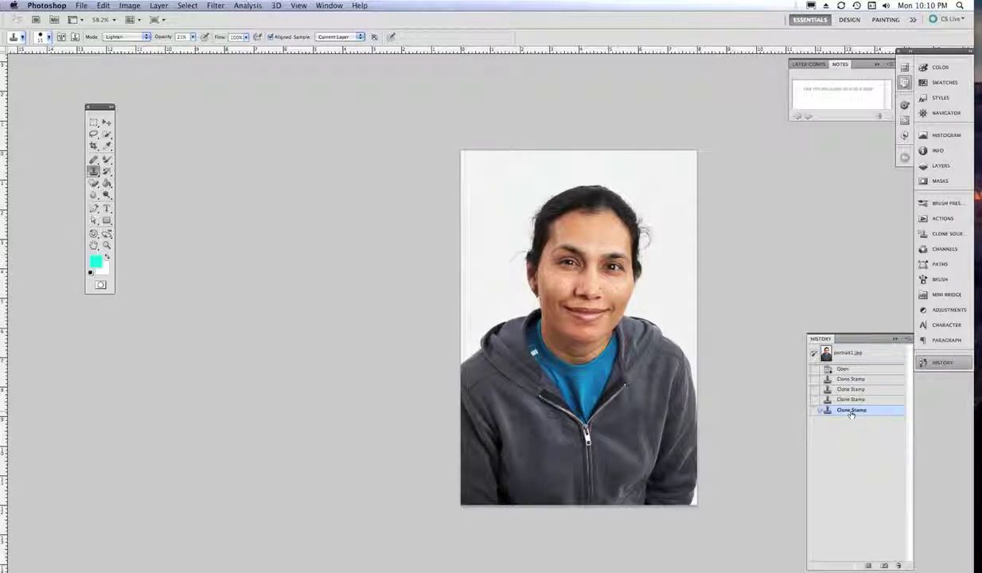
Heal the red spot on the earring-side cheek using the Healing Brush at size 15, sampling clean skin beside it.
scroll(603, 282, "up", 3)
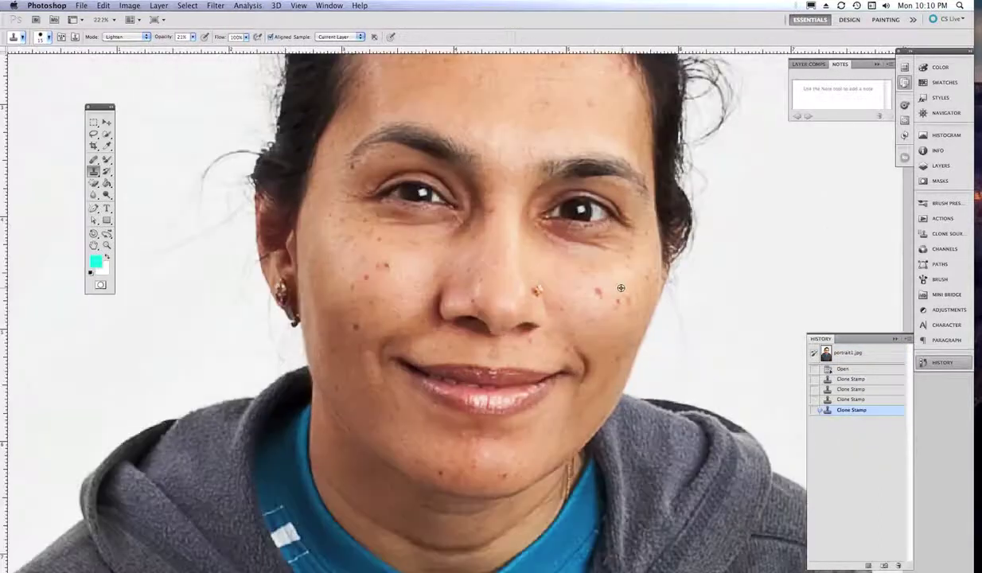
scroll(621, 288, "down", 2)
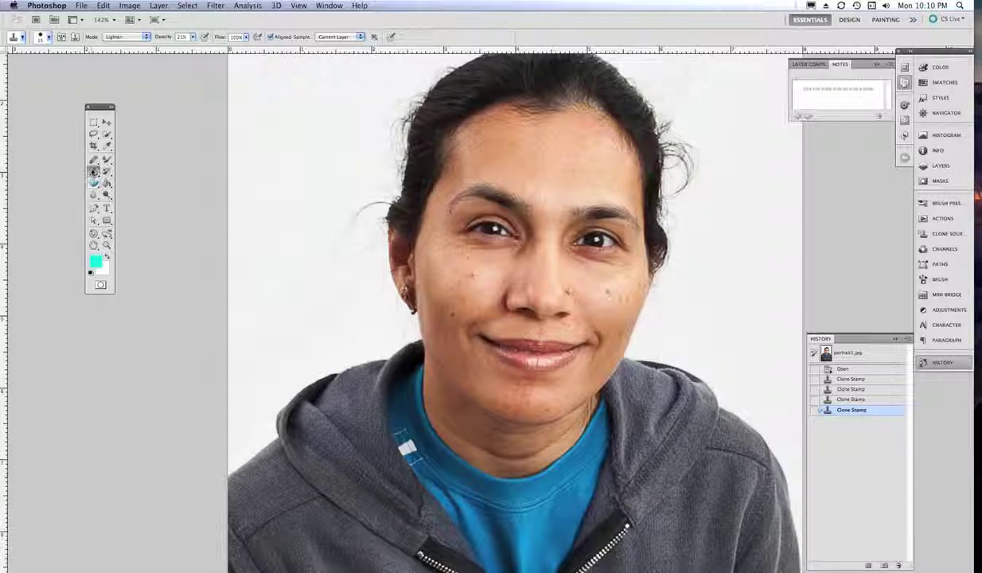
left_click_drag(94, 160, 137, 166)
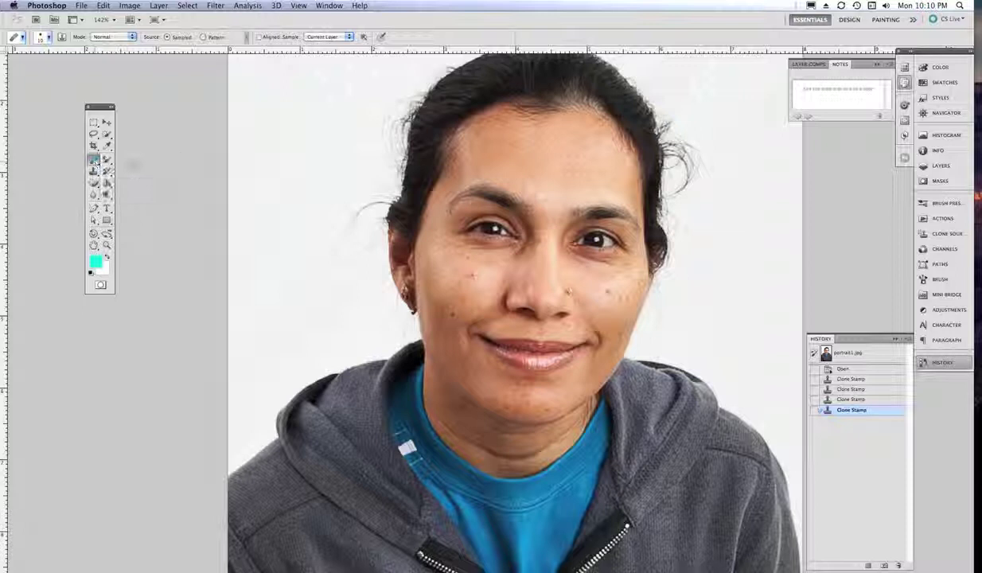
scroll(608, 291, "up", 2)
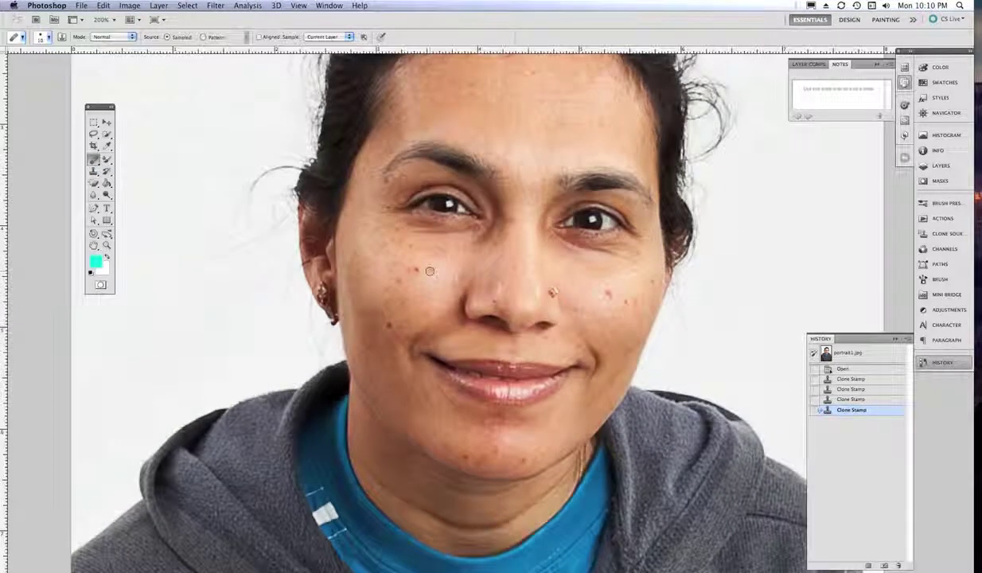
key("bracketright")
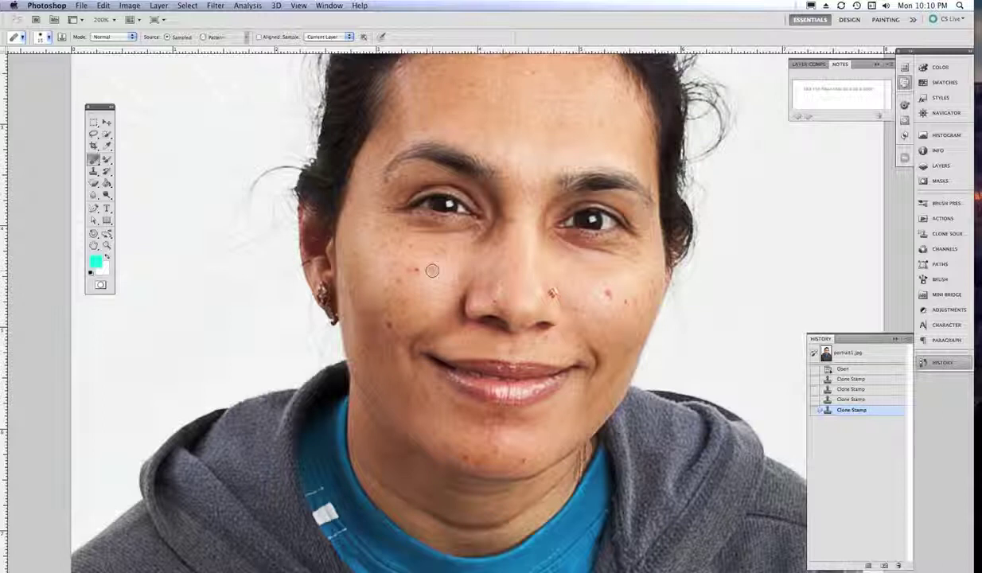
left_click(432, 271, "alt")
left_click(415, 271)
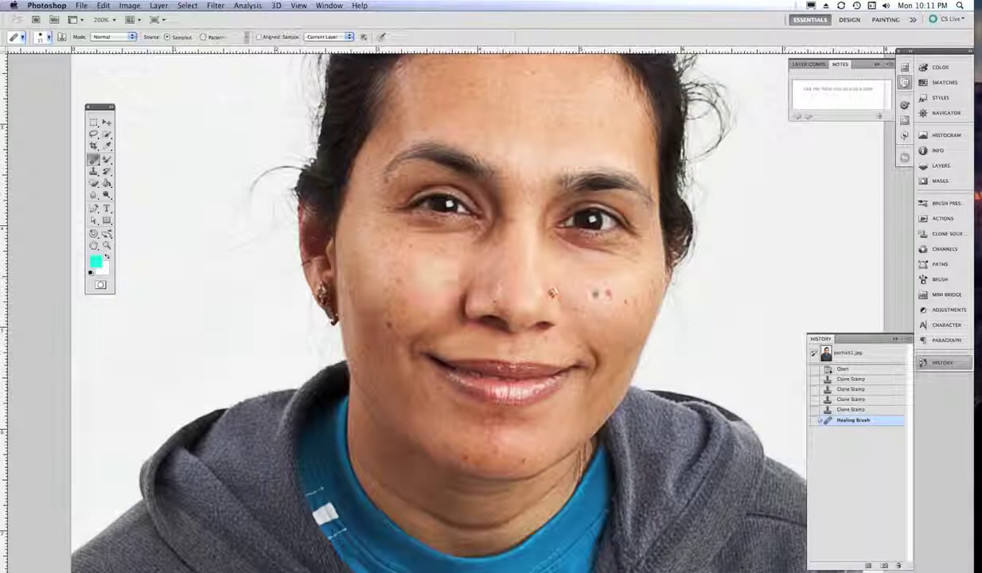
Heal the red spots on the opposite cheek, beside the nose stud.
left_click(608, 288)
left_click(609, 296)
left_click(610, 303)
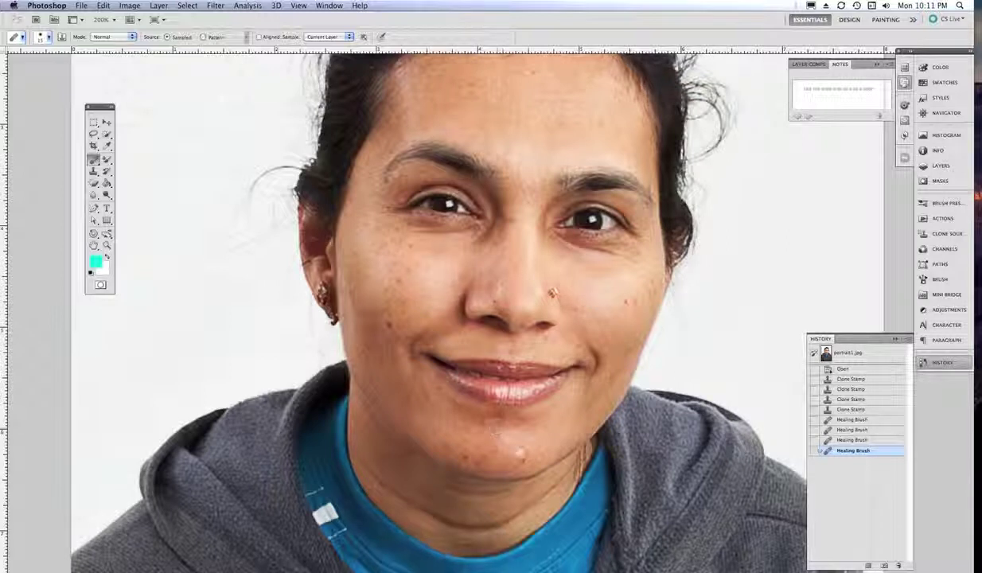
Enlarge the Healing Brush, sample skin beside the nose stud, and paint it over the earring-side cheek.
key("bracketright")
key("bracketright")
key("bracketright")
key("bracketright")
key("bracketright")
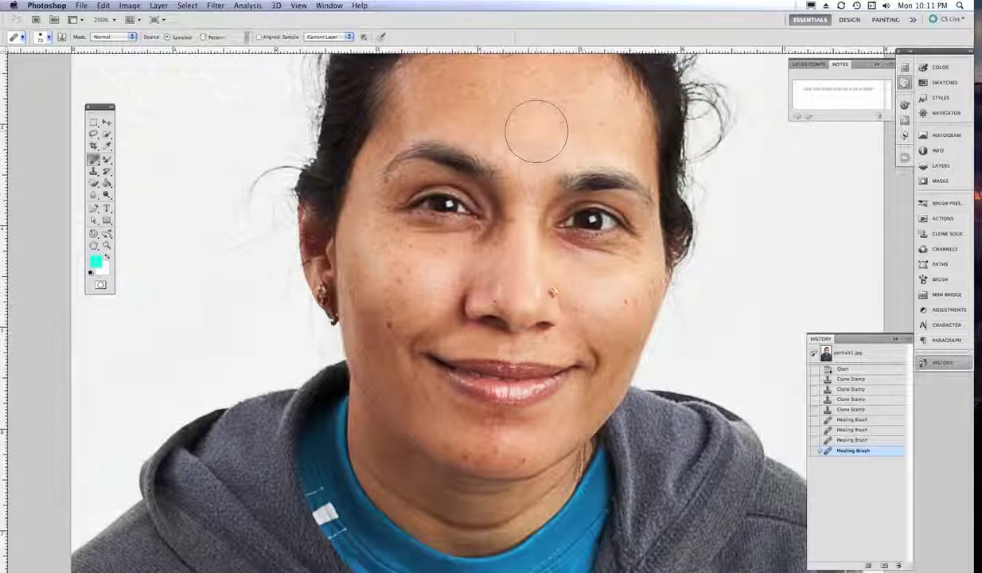
key("alt")
left_click(601, 292, "alt")
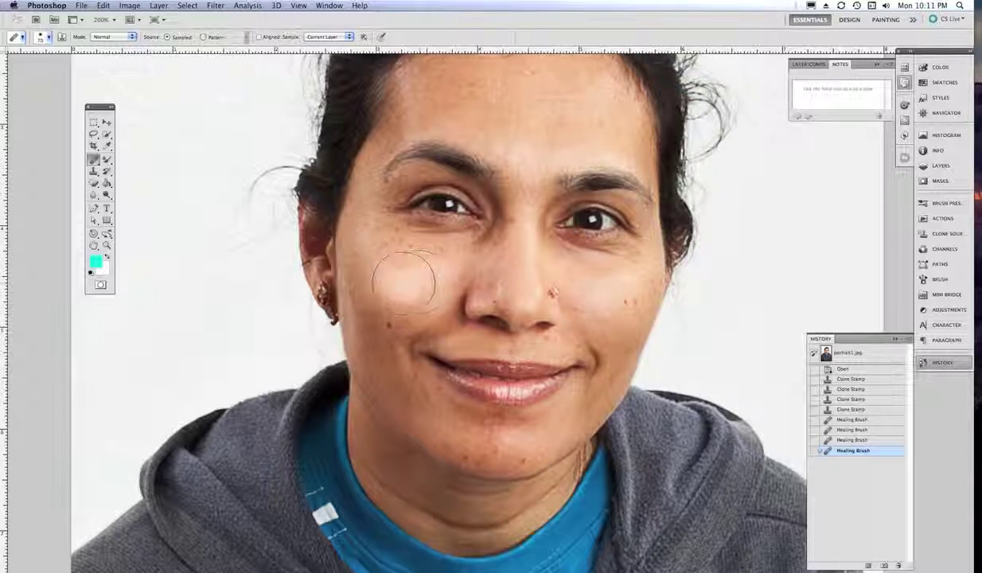
left_click(402, 283)
Try healing the lower earring-side cheek with skin sampled from the bridge of the nose, and undo the stroke.
left_click(521, 226, "alt")
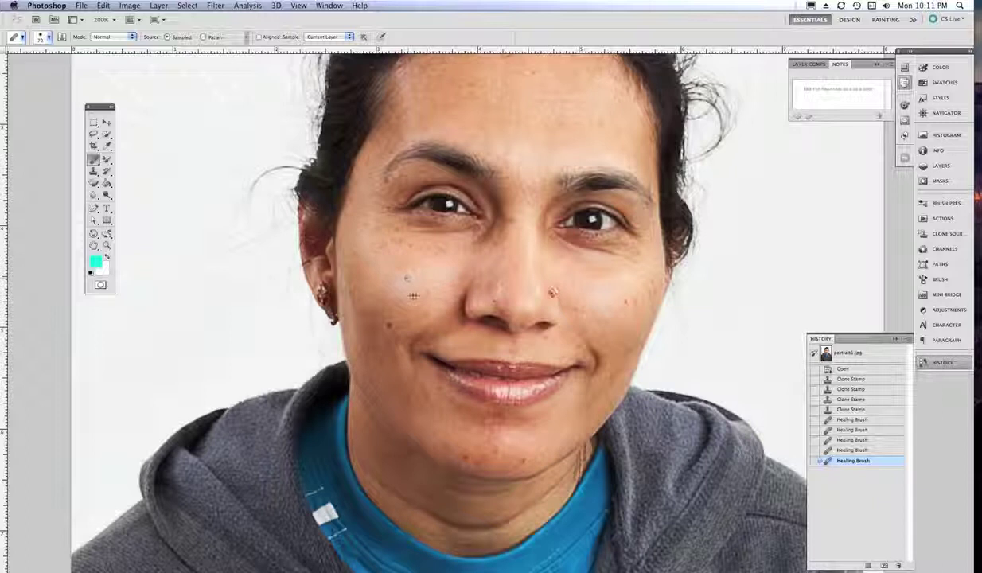
left_click(376, 317)
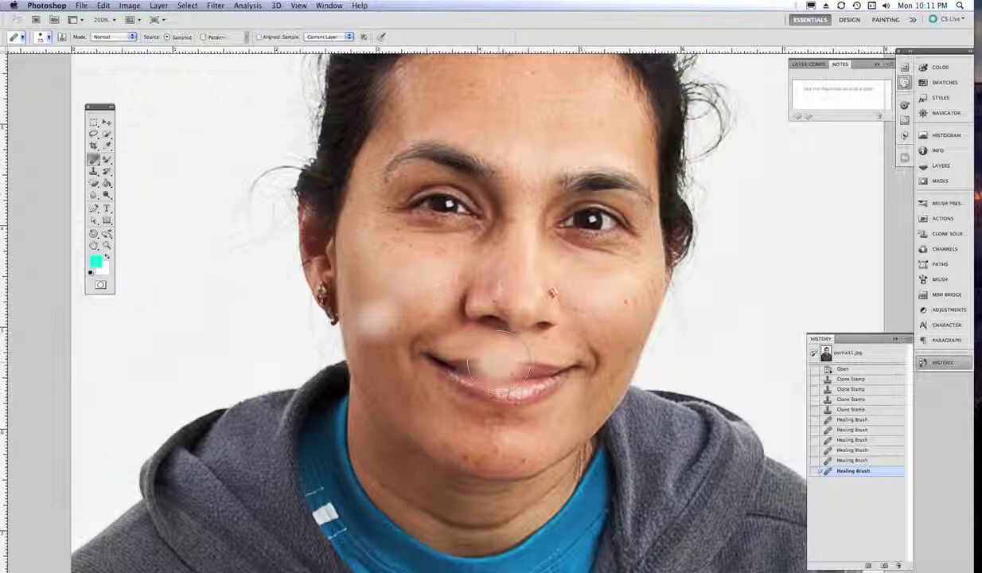
key("super+z")
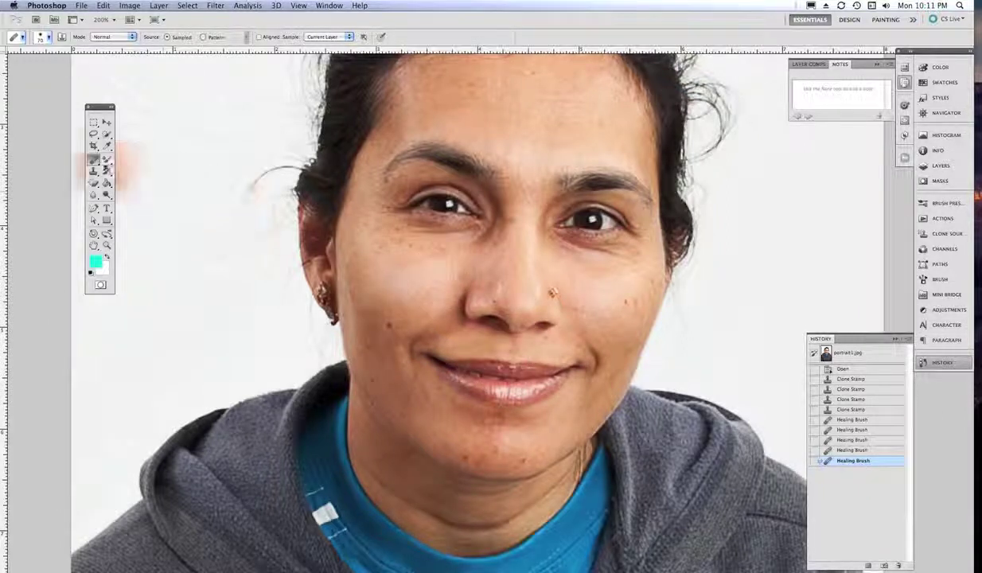
Try healing the forehead with a pattern source and Aligned enabled, undo it, and return the source to Sampled.
left_click(205, 37)
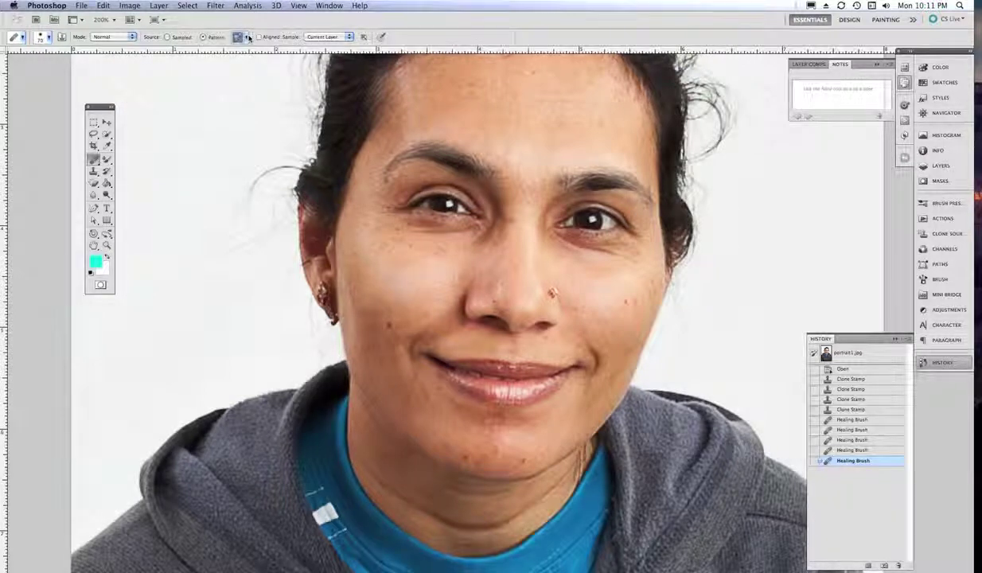
left_click(259, 38)
left_click(528, 113)
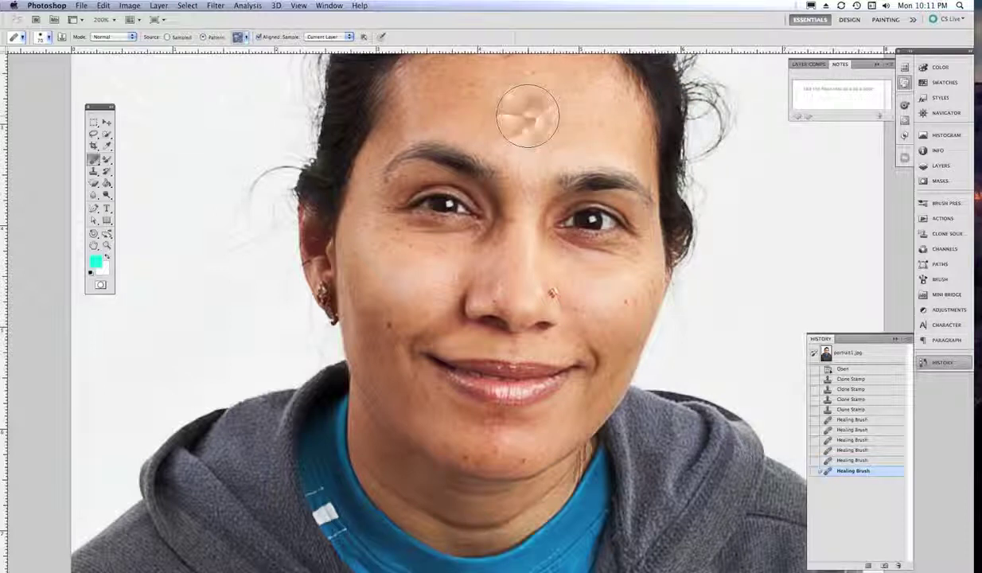
key("ctrl+z")
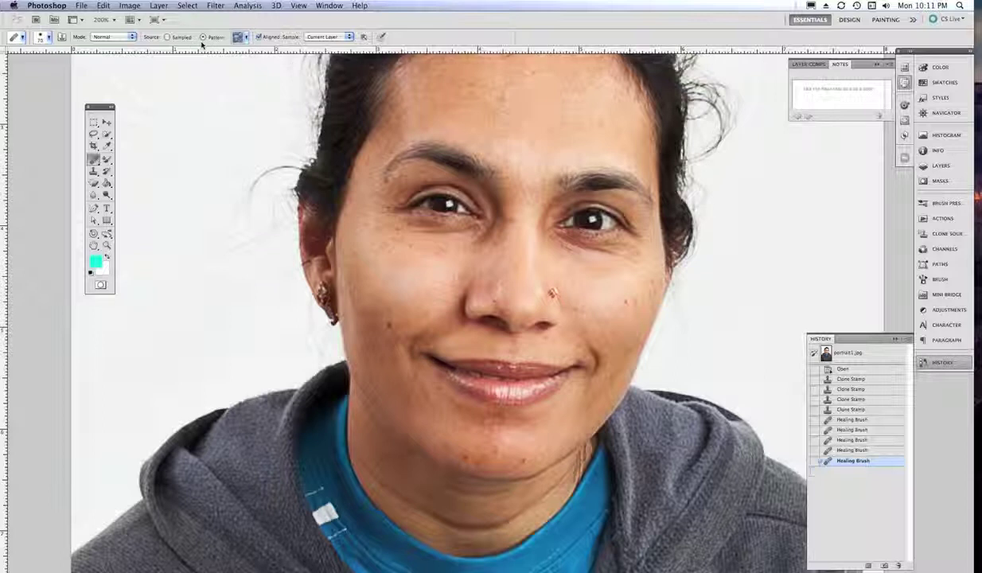
left_click(167, 37)
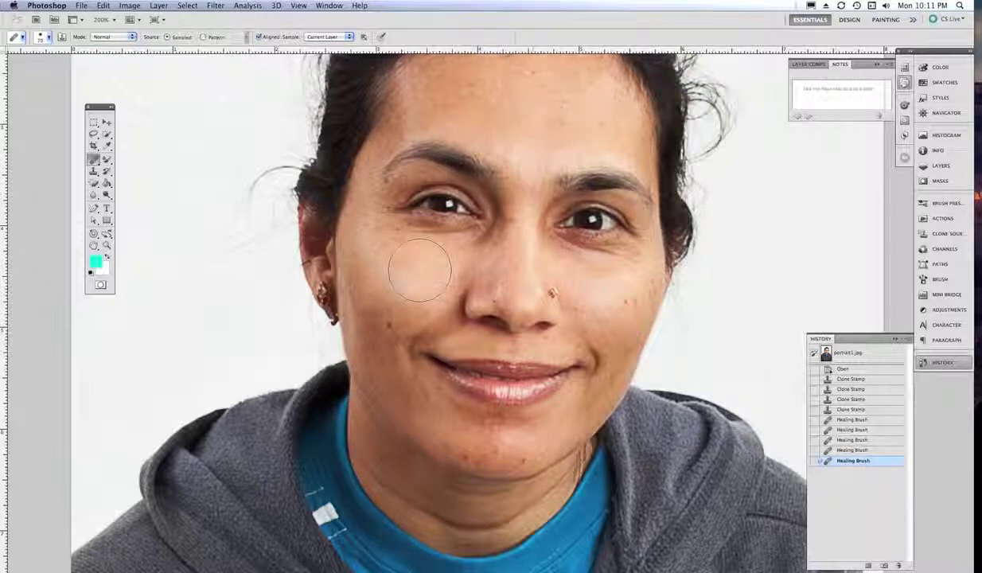
Turn off Aligned for the Healing Brush and try painting the nose-stud sample onto the earring-side cheek and two forehead spots.
mouse_move(545, 280)
left_mouse_down()
mouse_move(532, 279)
mouse_move(519, 209)
left_mouse_up()
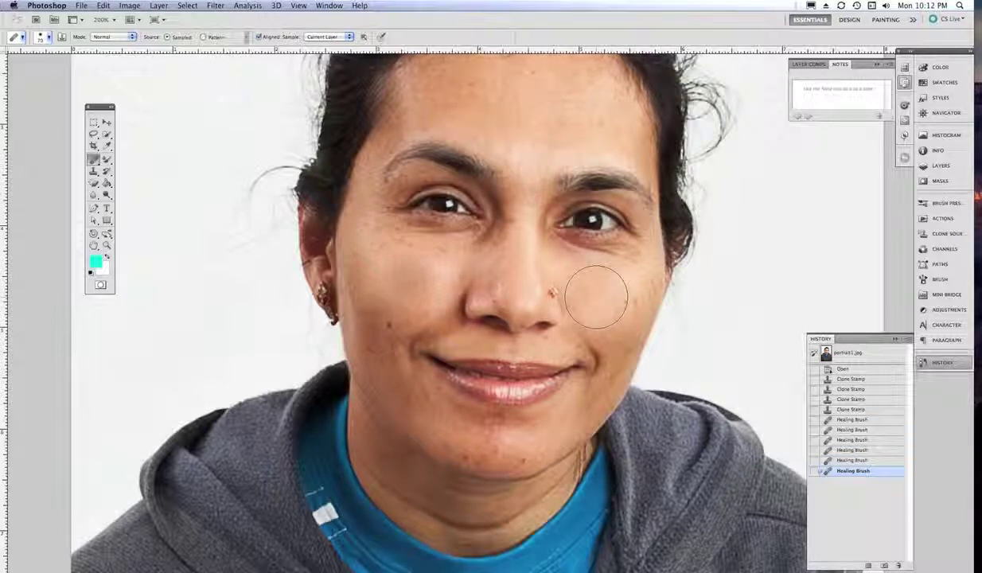
left_click(259, 36)
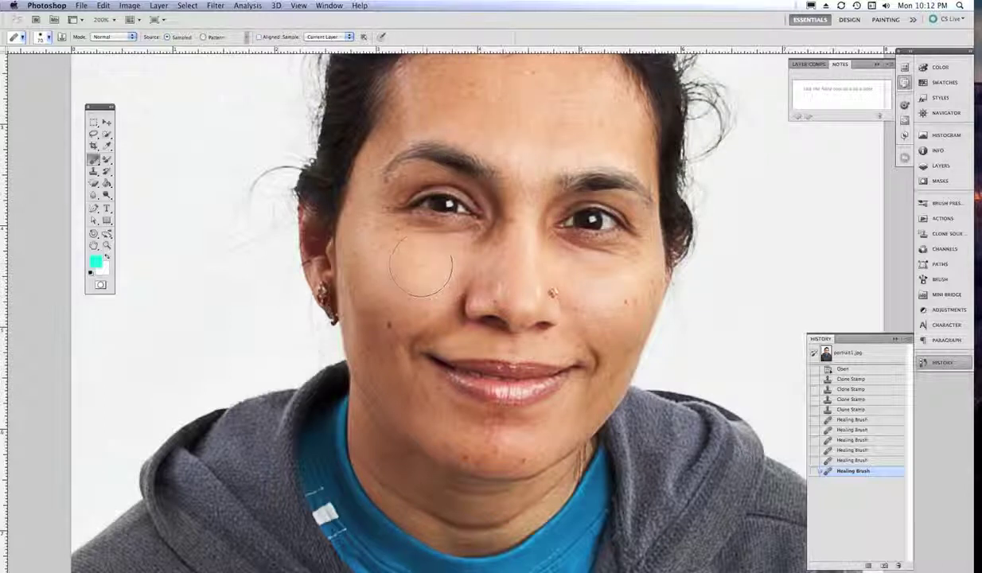
left_click_drag(405, 235, 397, 252)
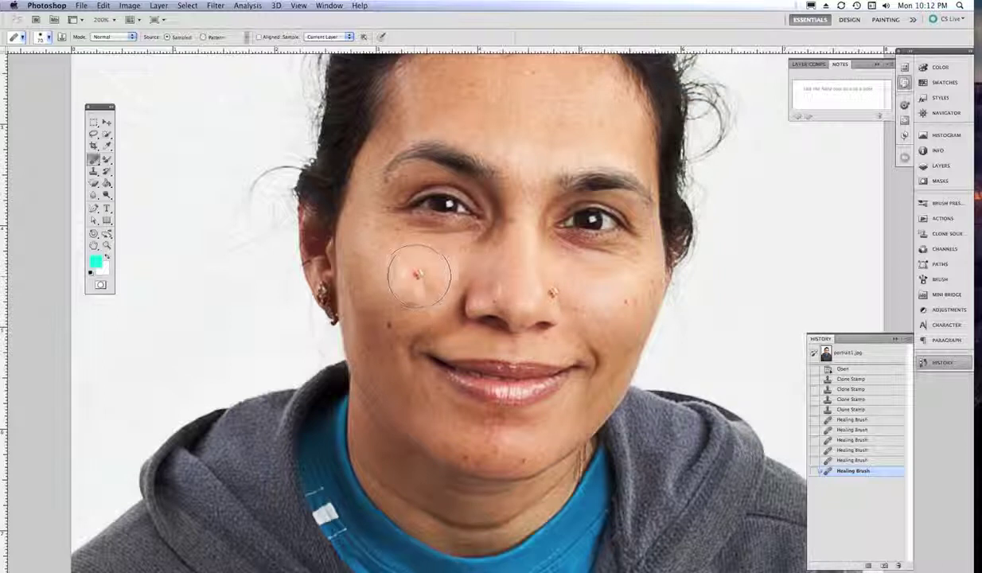
left_click(404, 265)
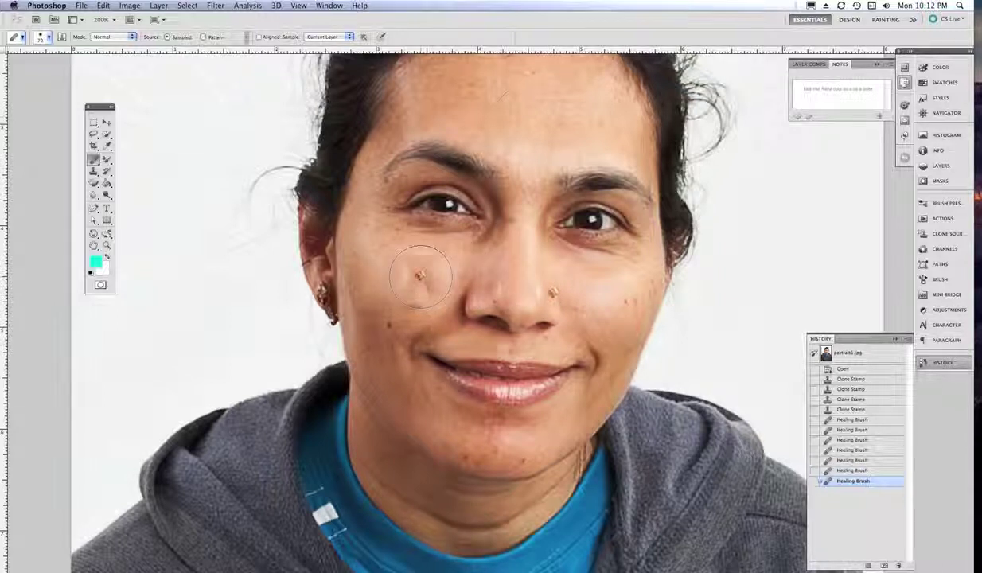
left_click(525, 112)
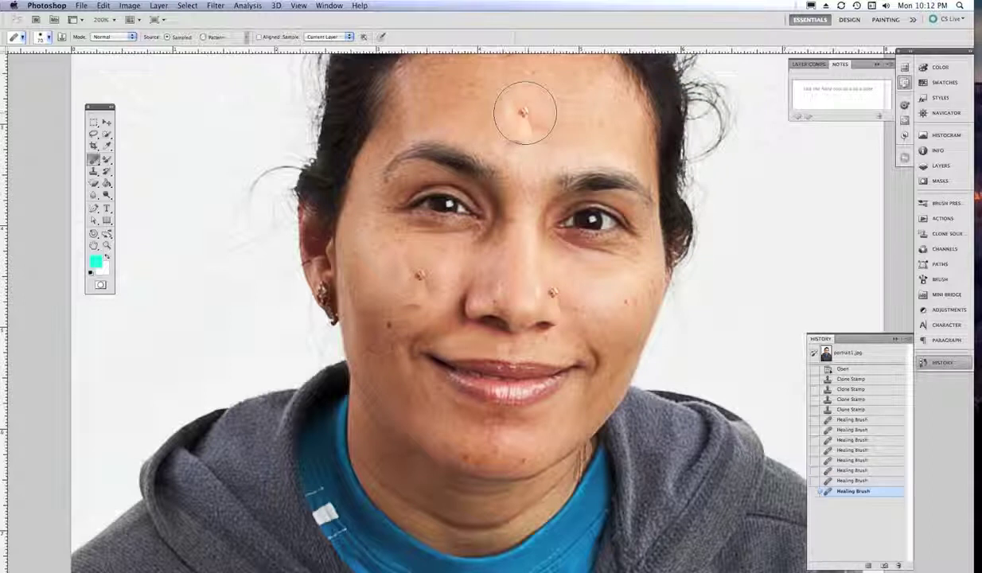
left_click(599, 117)
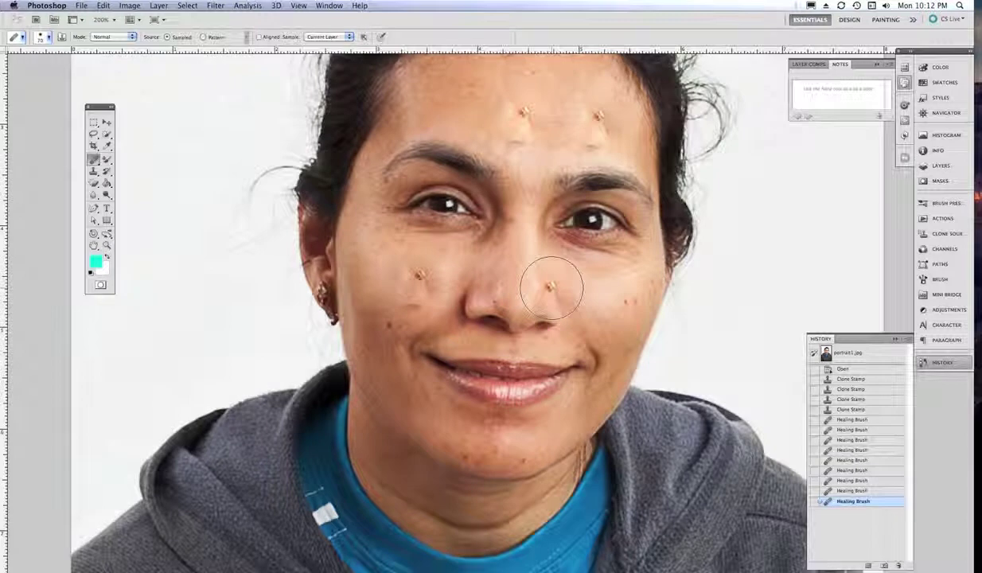
Restore the portrait to its opened state and turn Aligned back on for the Healing Brush.
key("ctrl+z")
left_click(844, 369)
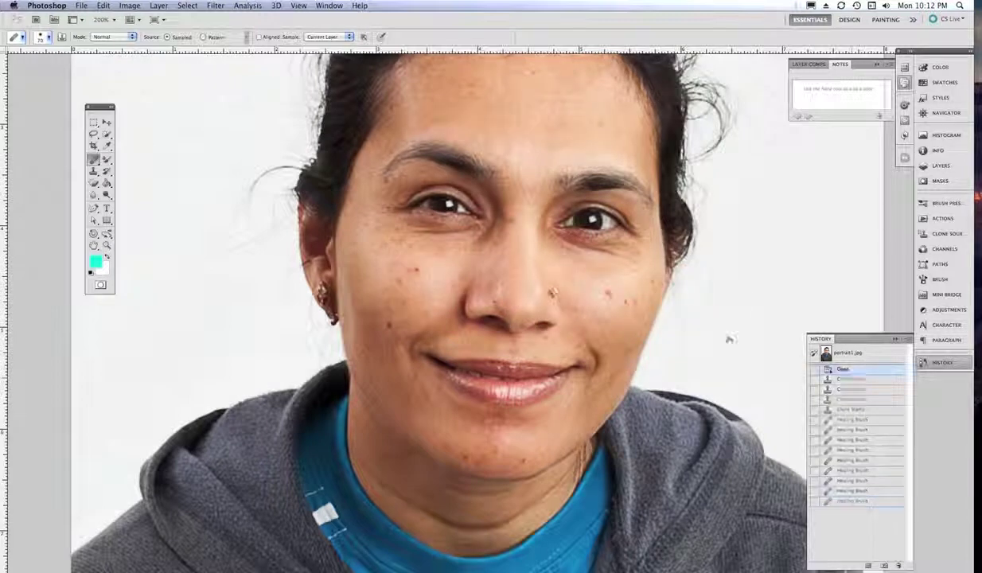
left_click(259, 37)
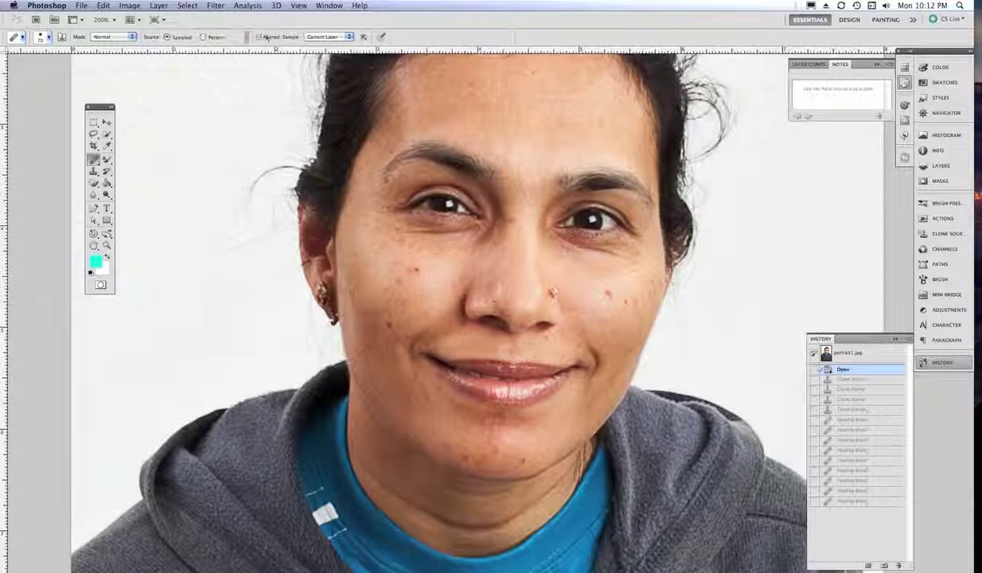
Try healing the earring-side cheek from the nose-stud area with Aligned on, following how the source moves with the brush.
mouse_move(472, 99)
left_mouse_down()
mouse_move(470, 111)
mouse_move(517, 115)
left_mouse_up()
left_click_drag(410, 263, 417, 279)
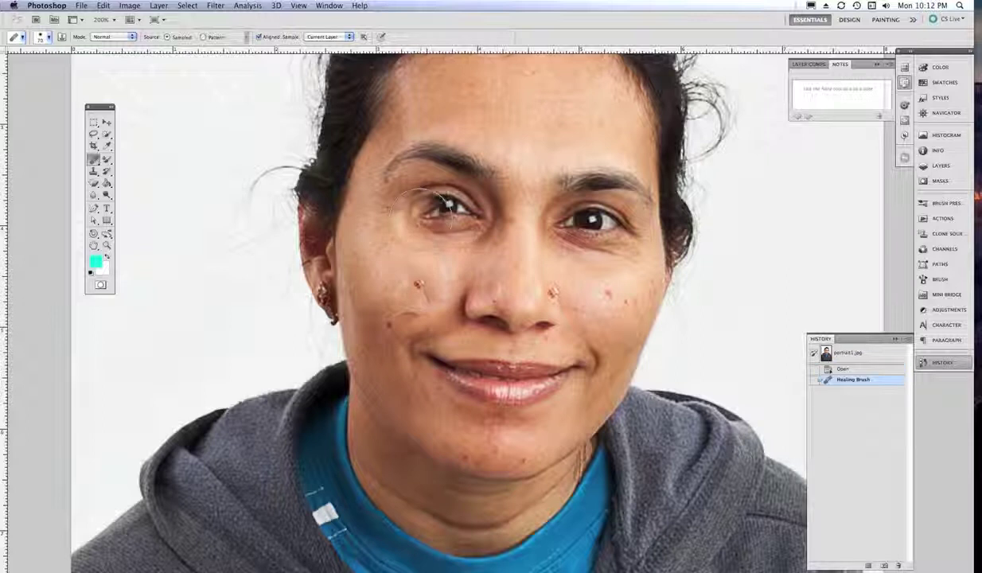
mouse_move(402, 217)
left_mouse_down()
mouse_move(394, 191)
mouse_move(418, 179)
left_mouse_up()
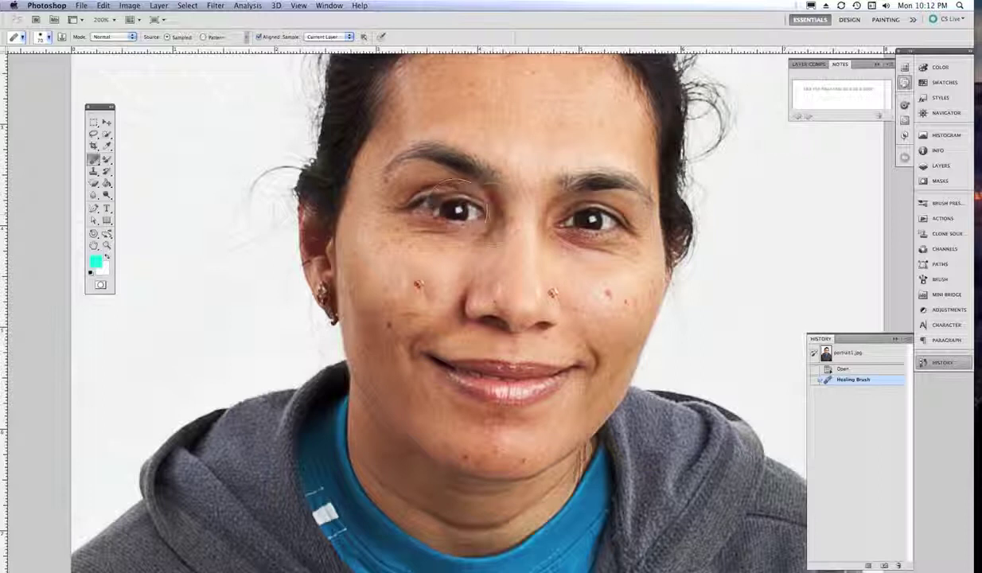
left_click_drag(434, 143, 439, 113)
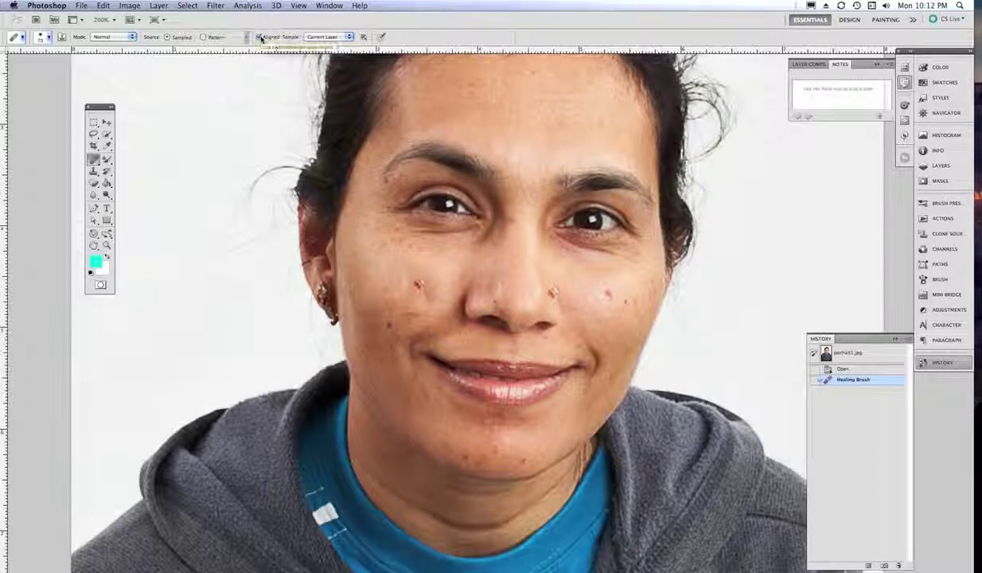
Heal the red spots on the nose-stud-side cheek and one forehead spot with the Content-Aware Spot Healing Brush.
left_click(93, 160)
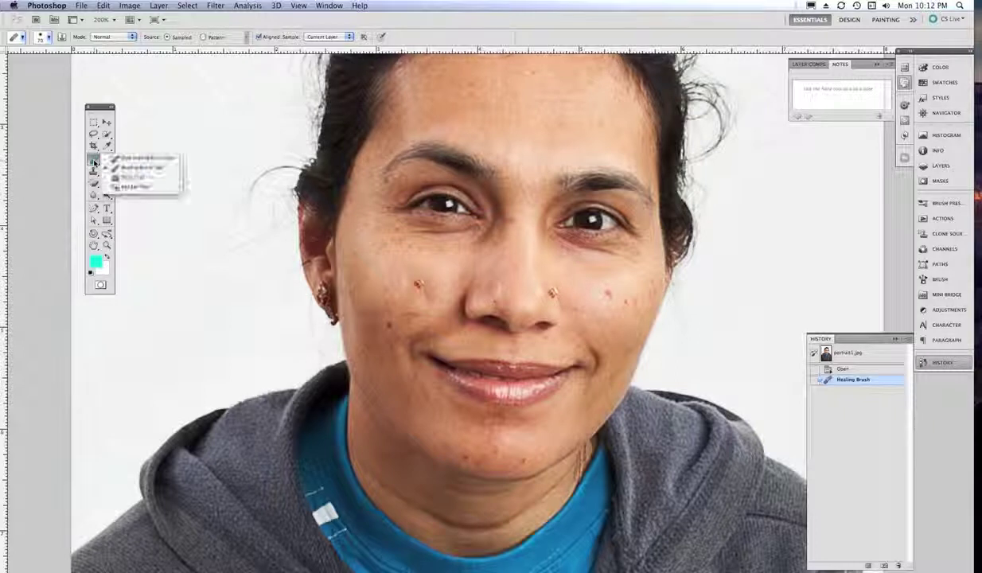
left_click(133, 159)
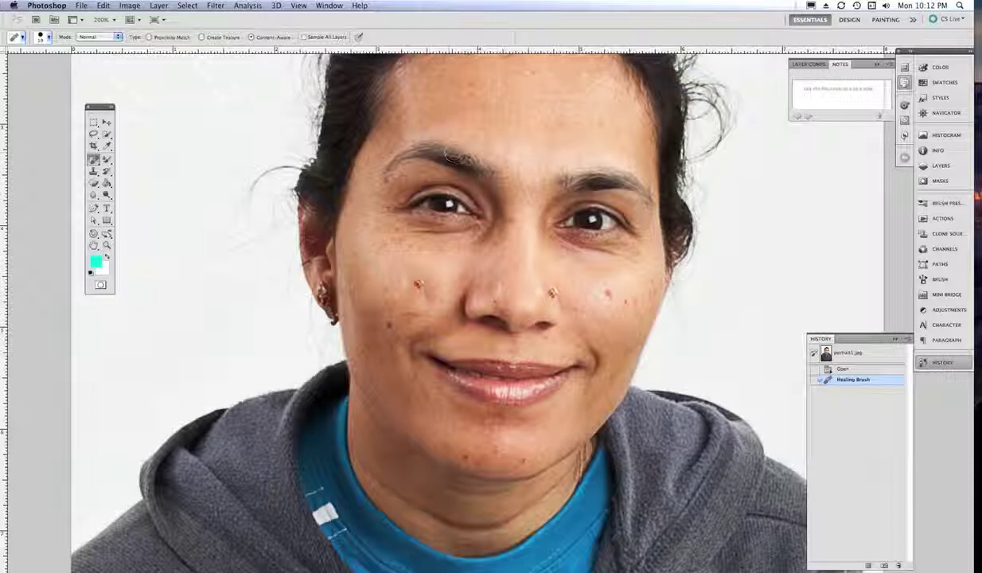
left_click(588, 289)
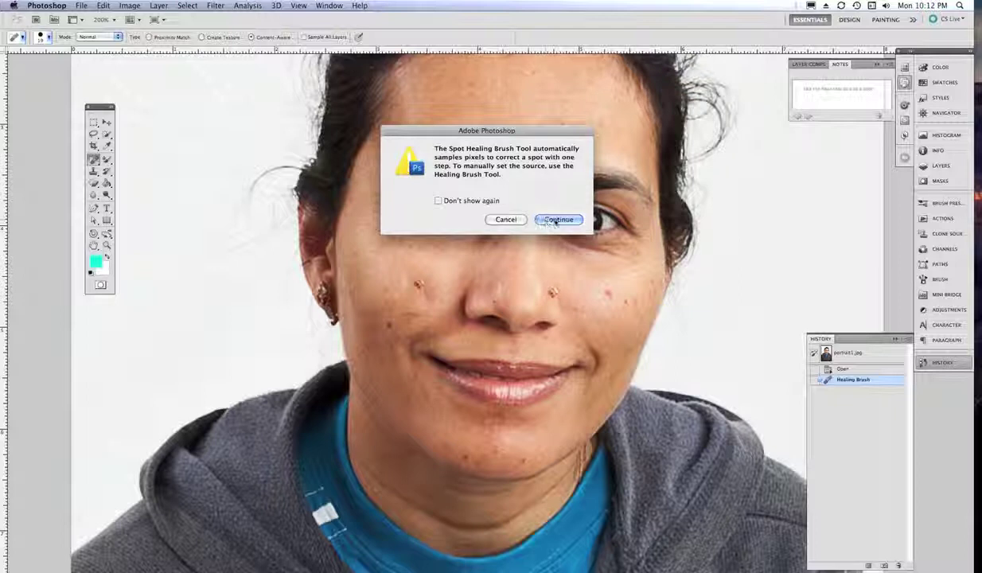
left_click(549, 220)
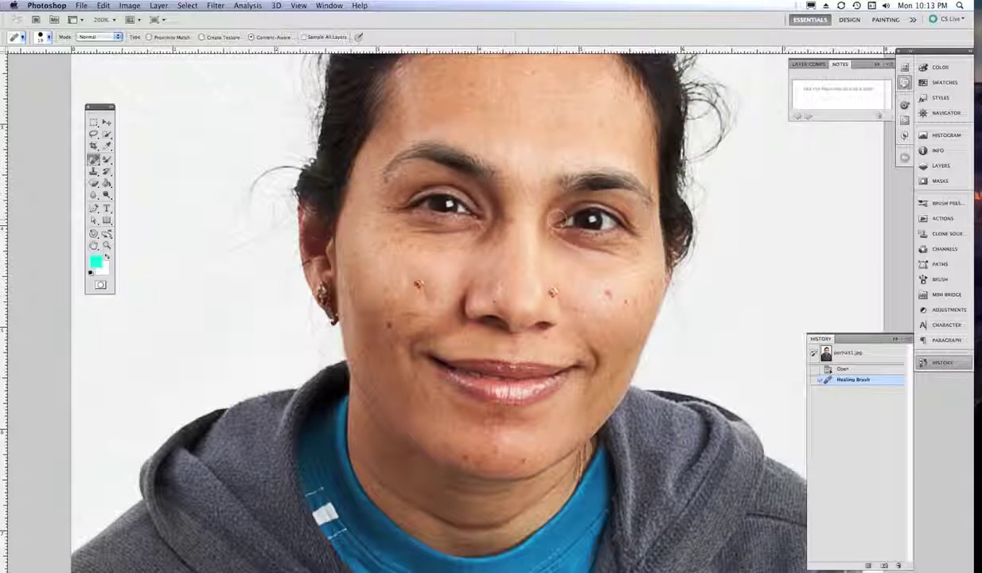
left_click(609, 295)
left_click(629, 300)
left_click(500, 103)
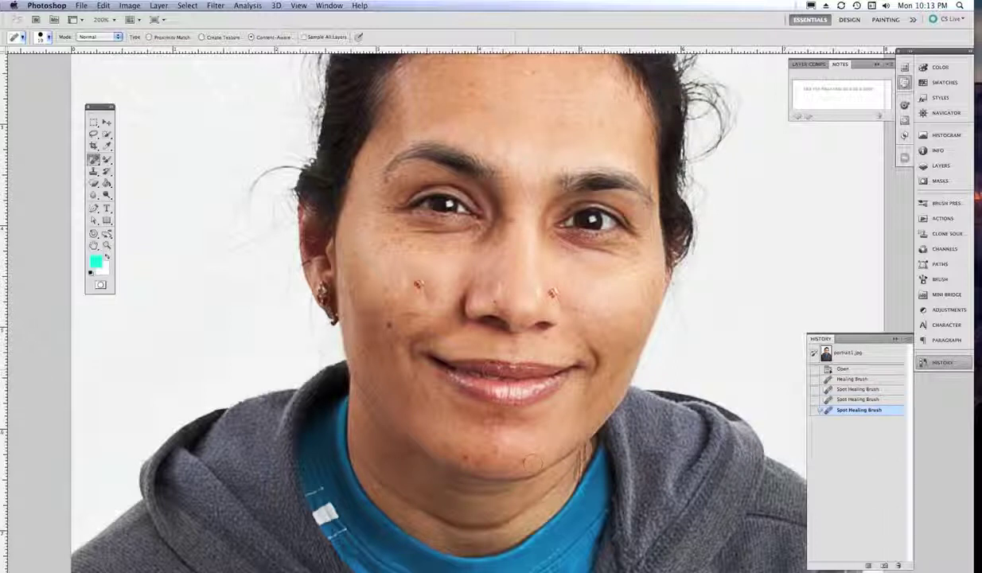
Spot-heal the blemishes on the chin, along the nose and on the outer nose-stud-side cheek.
left_click(525, 462)
left_click(459, 457)
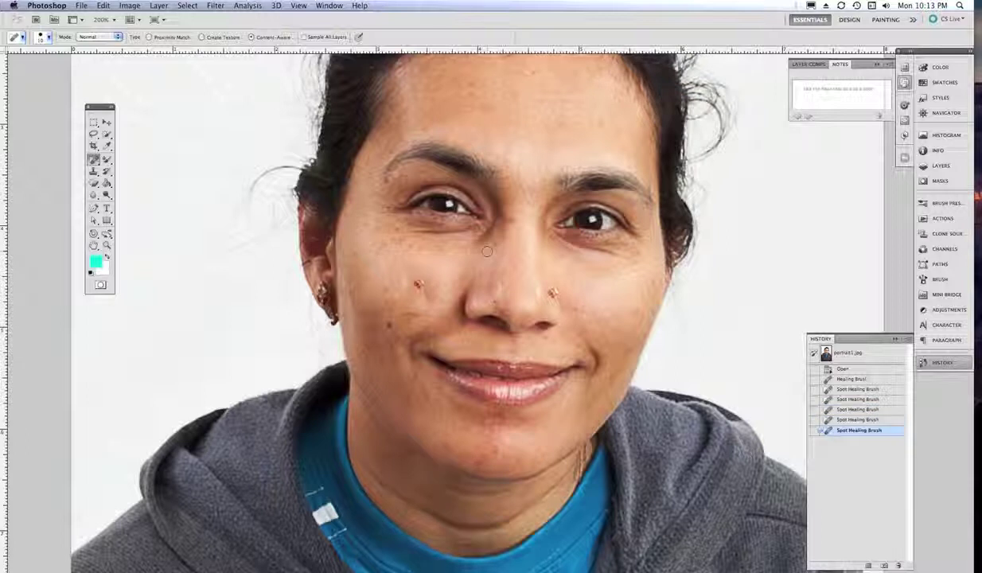
left_click(528, 327)
left_click(494, 259)
left_click(500, 282)
left_click(494, 279)
left_click(492, 276)
left_click(514, 231)
left_click(627, 273)
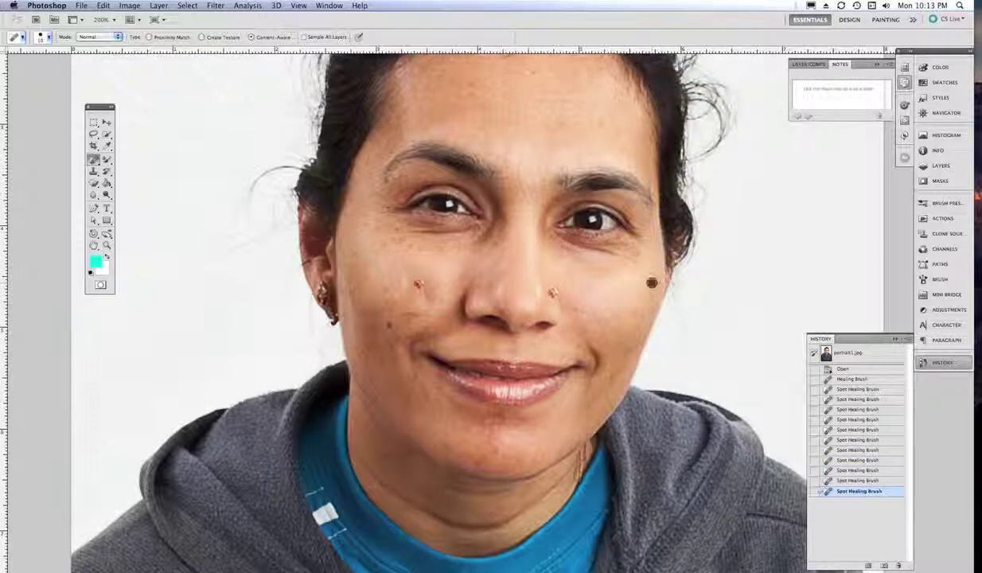
Try patching an outlined area of the nose-stud-side cheek from the eye above with the Patch tool, and restore the photo's opened state.
left_click(94, 160)
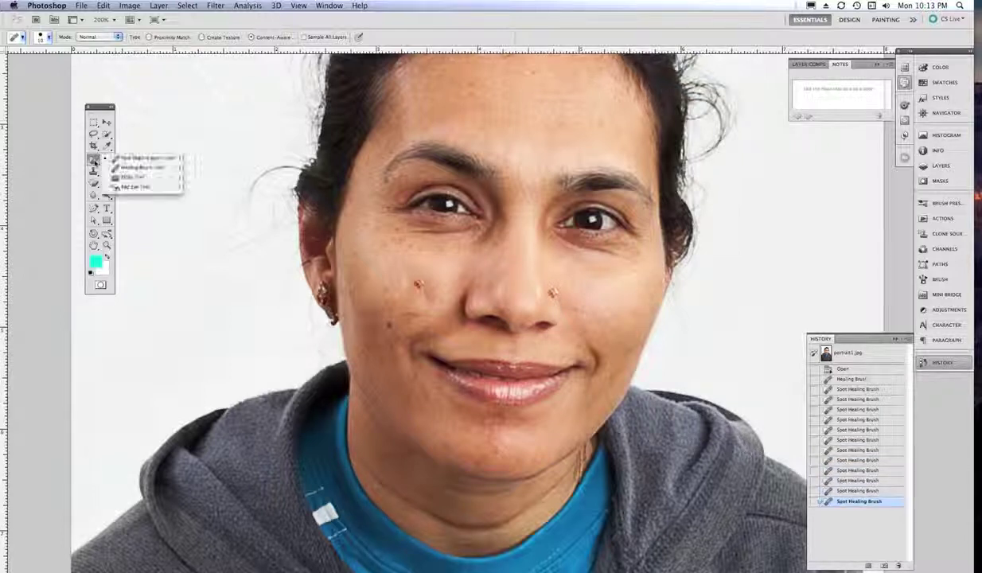
left_click(132, 180)
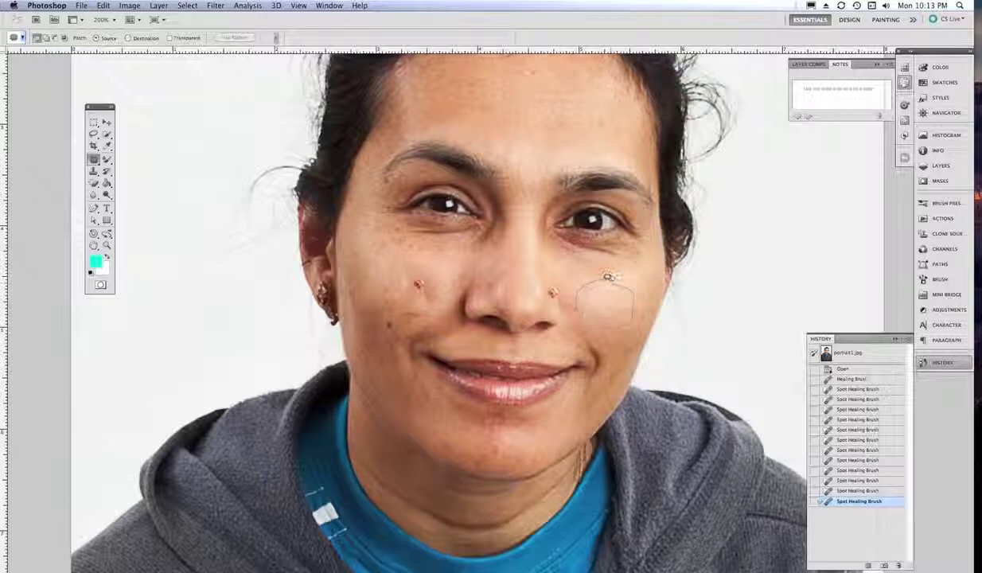
left_click_drag(608, 277, 585, 287)
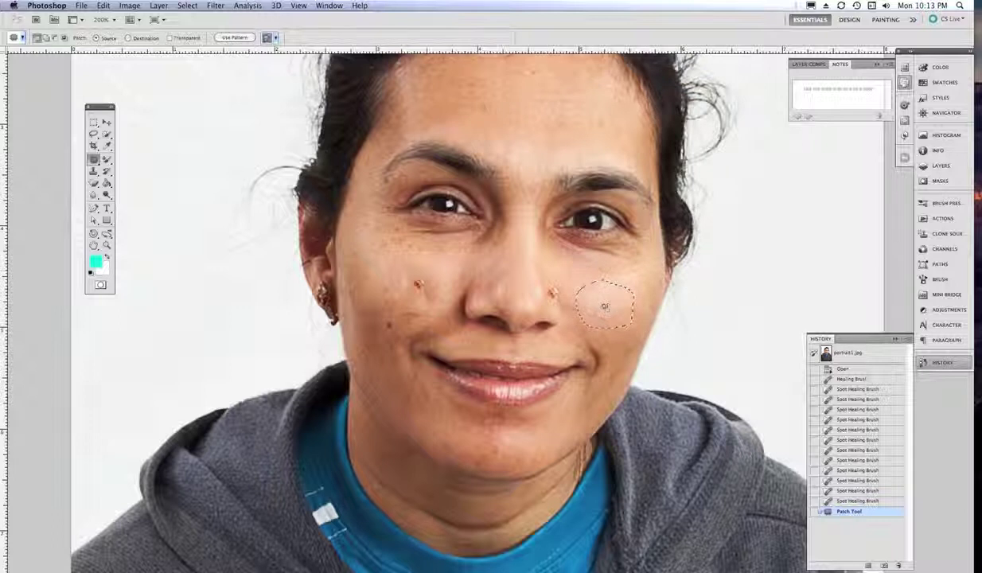
left_click_drag(528, 310, 466, 301)
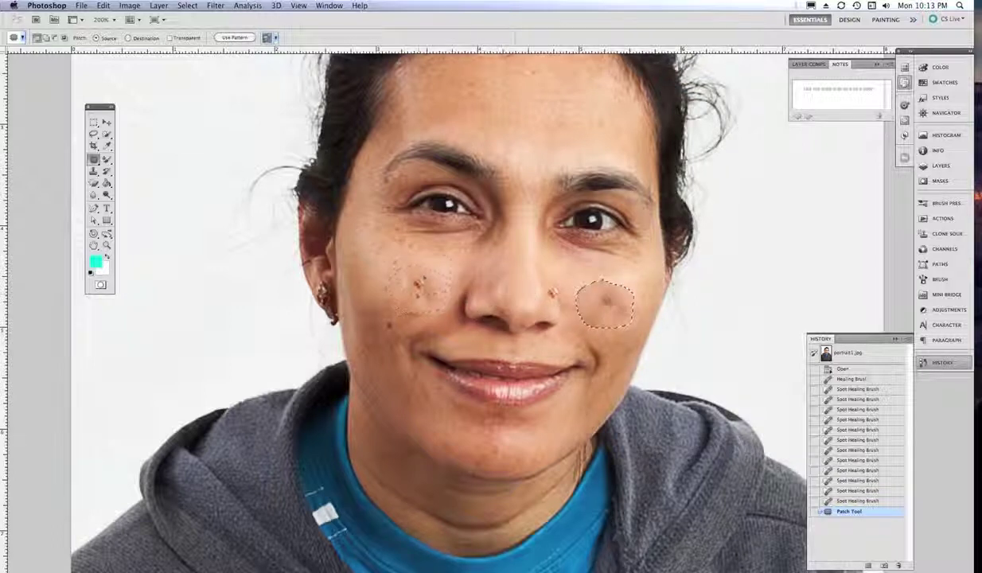
left_click_drag(425, 278, 430, 247)
left_click_drag(442, 212, 503, 211)
mouse_move(596, 231)
left_mouse_down()
mouse_move(527, 122)
mouse_move(590, 217)
left_mouse_up()
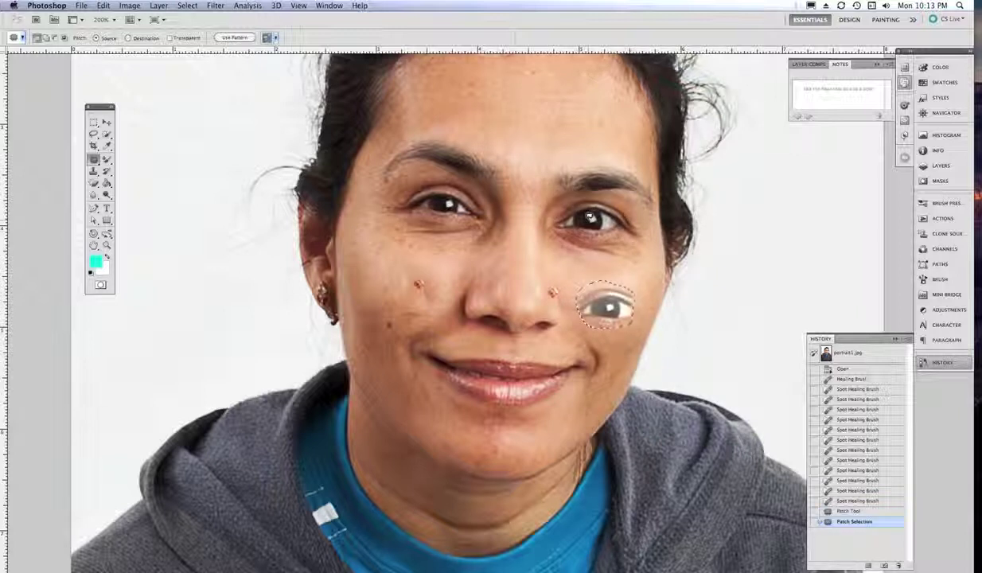
key("super+d")
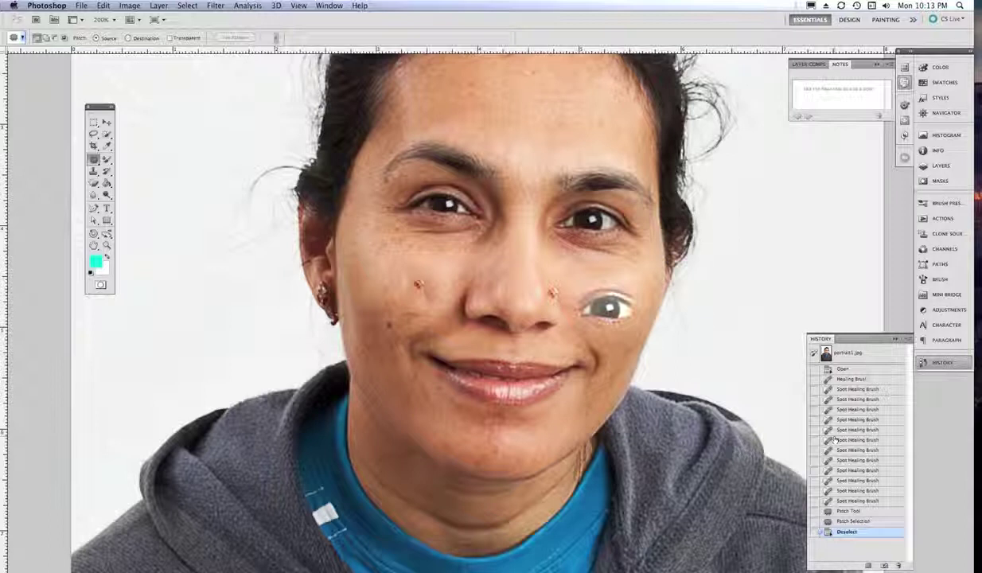
left_click(840, 369)
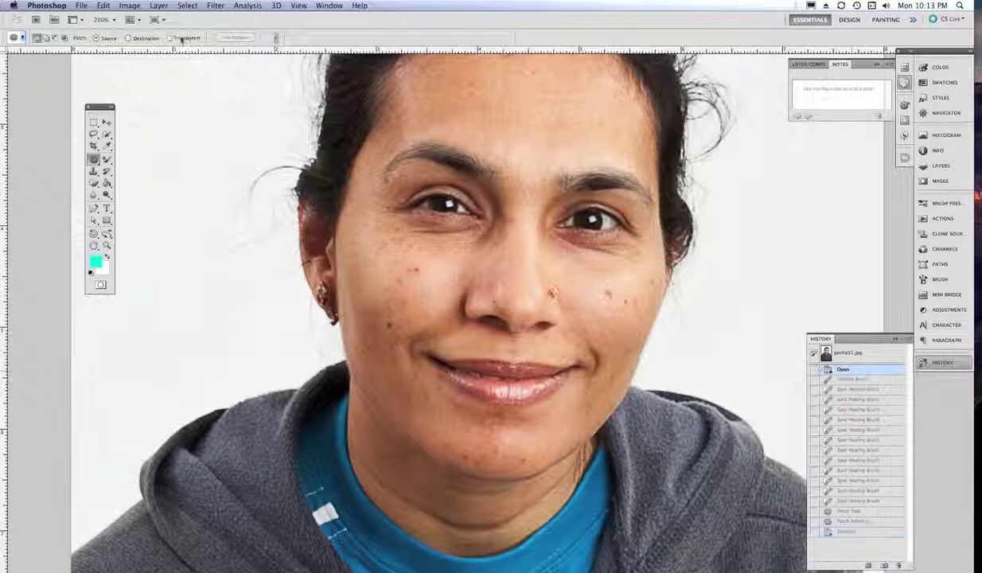
Set the Patch tool to Destination, try covering the earring-side eye with skin from the opposite cheek, and undo the patch.
left_click(151, 37)
mouse_move(575, 277)
left_mouse_down()
mouse_move(579, 314)
mouse_move(605, 338)
mouse_move(637, 311)
mouse_move(589, 280)
mouse_move(592, 298)
mouse_move(510, 283)
mouse_move(523, 296)
mouse_move(436, 269)
mouse_move(422, 255)
mouse_move(444, 203)
left_mouse_up()
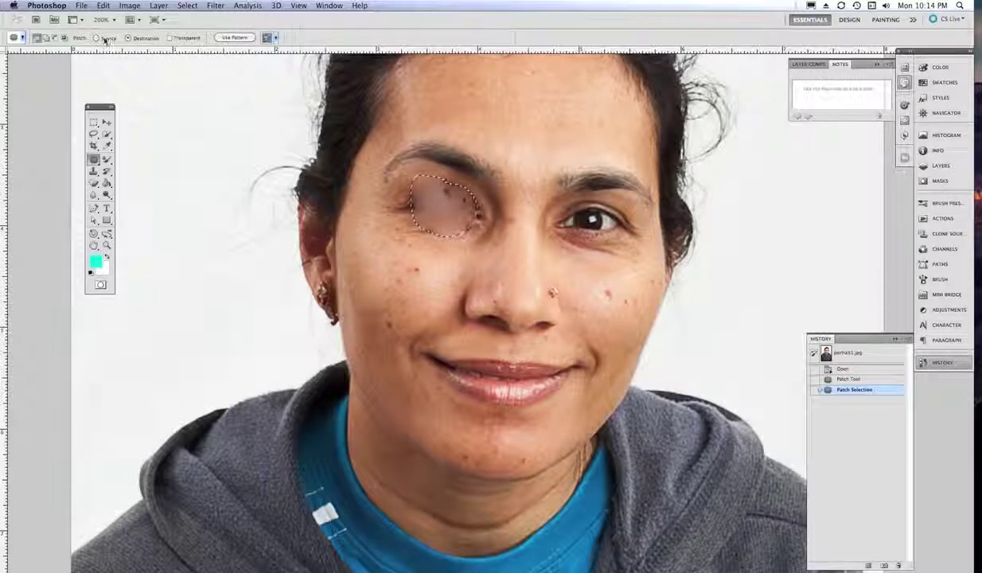
key("ctrl+z")
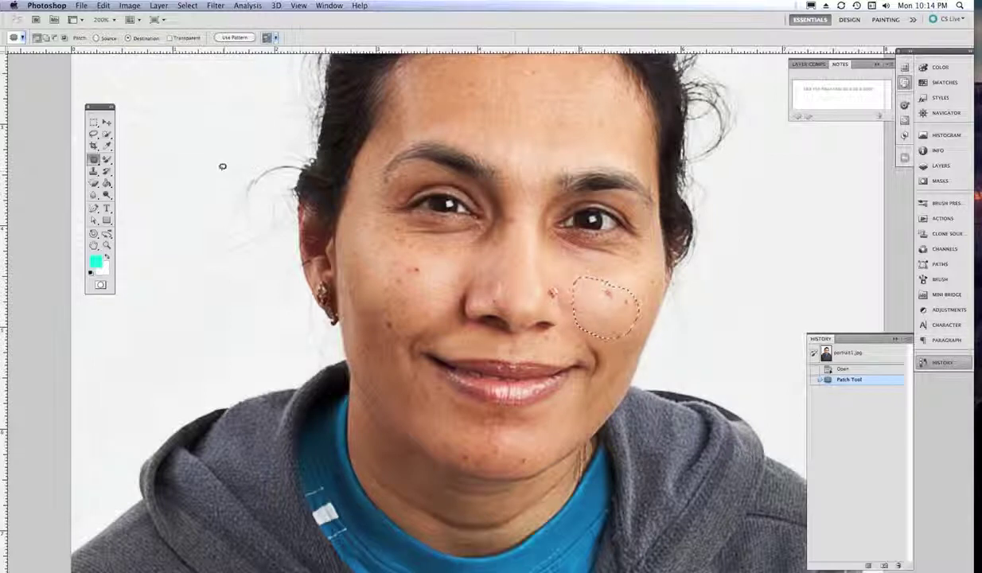
Clear the cheek selection and try the Red Eye tool on the earring-side eye with 50% pupil size and 50% darken amount.
left_click(94, 159)
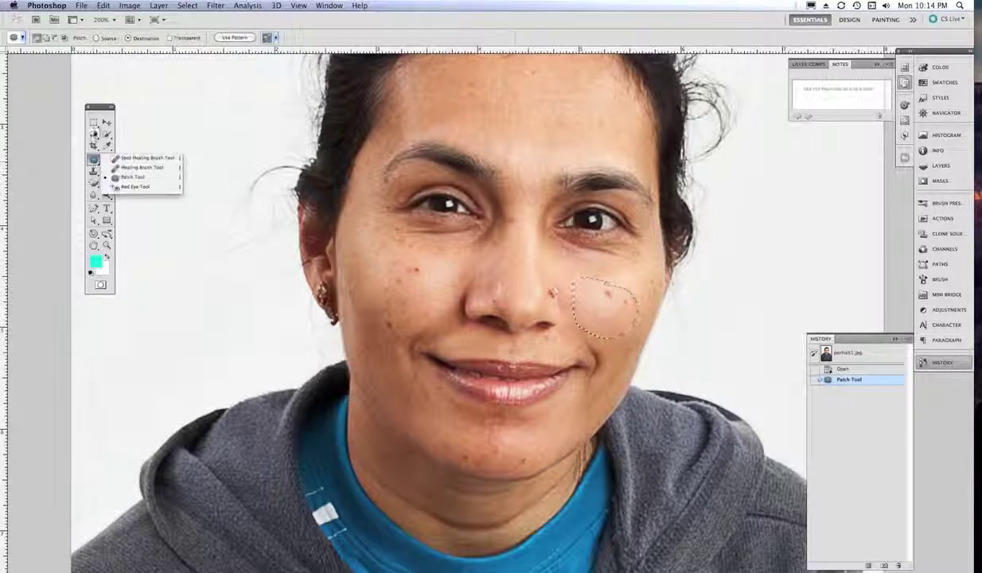
left_click(129, 187)
key("super+d")
left_click(449, 205)
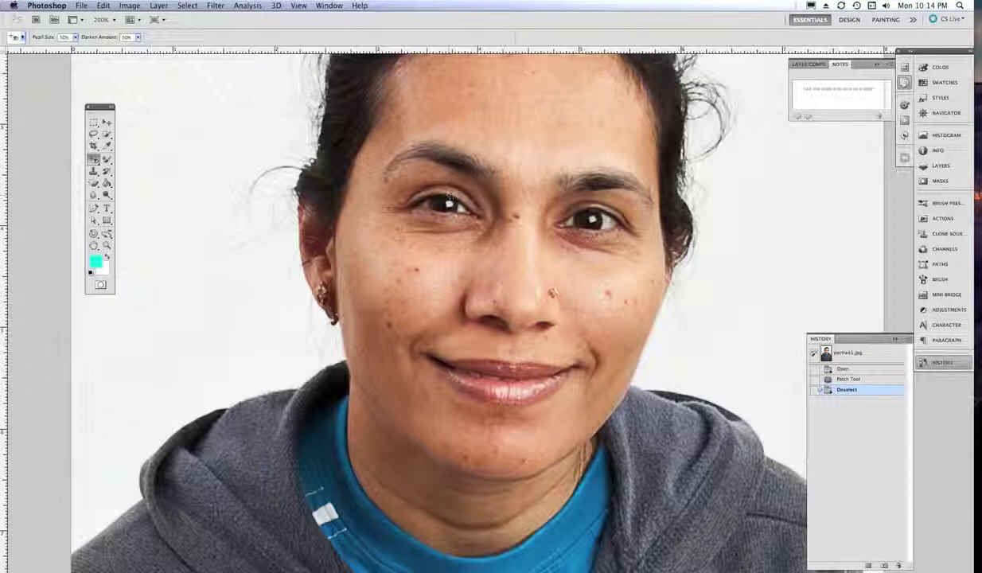
Remove the stray hairs beside the earring-side of the head with the Clone Stamp in Lighten mode at 100% opacity, sampling the plain background.
scroll(514, 212, "down", 3)
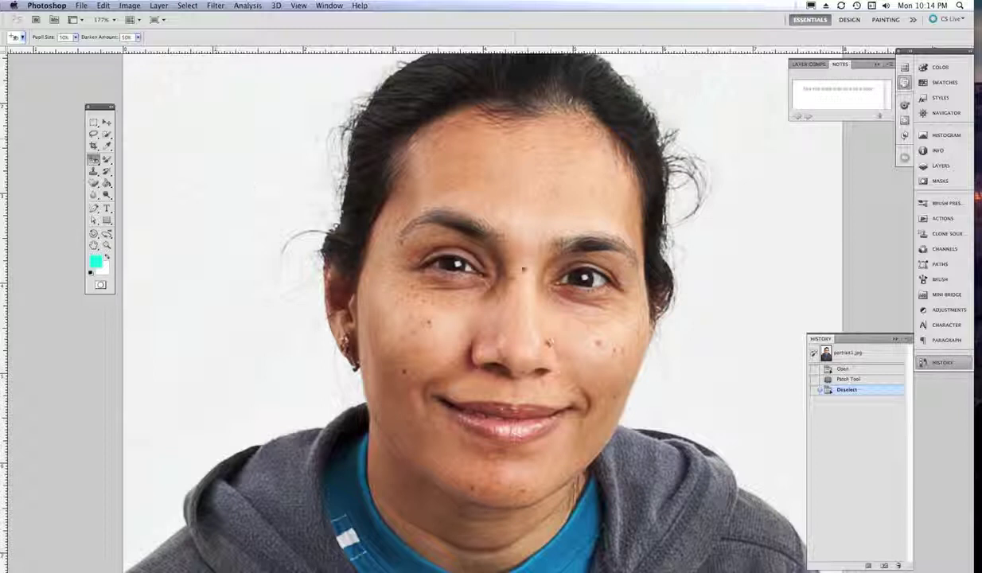
left_click_drag(94, 159, 123, 164)
left_click(96, 173)
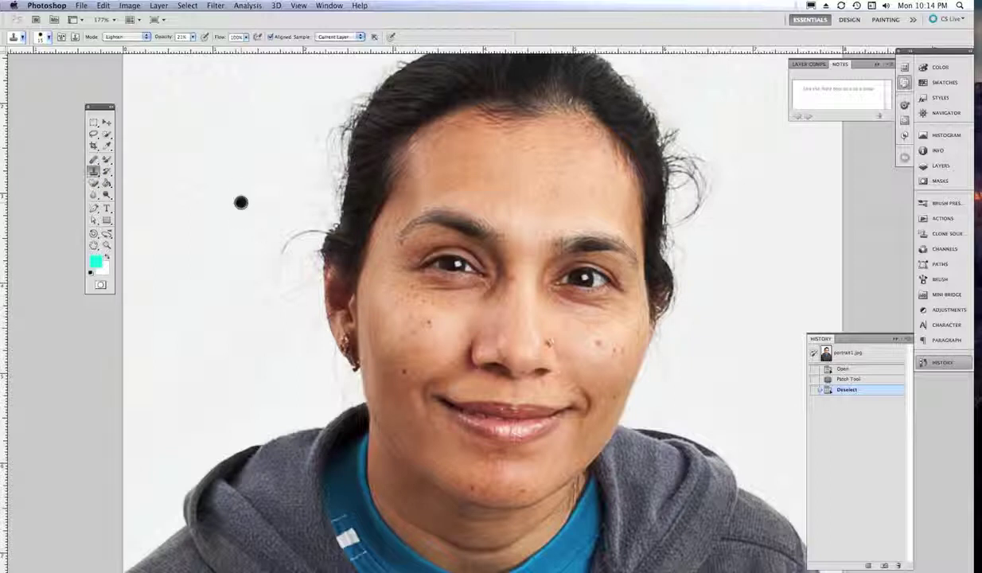
left_click_drag(192, 36, 233, 48)
left_click(205, 229, "alt")
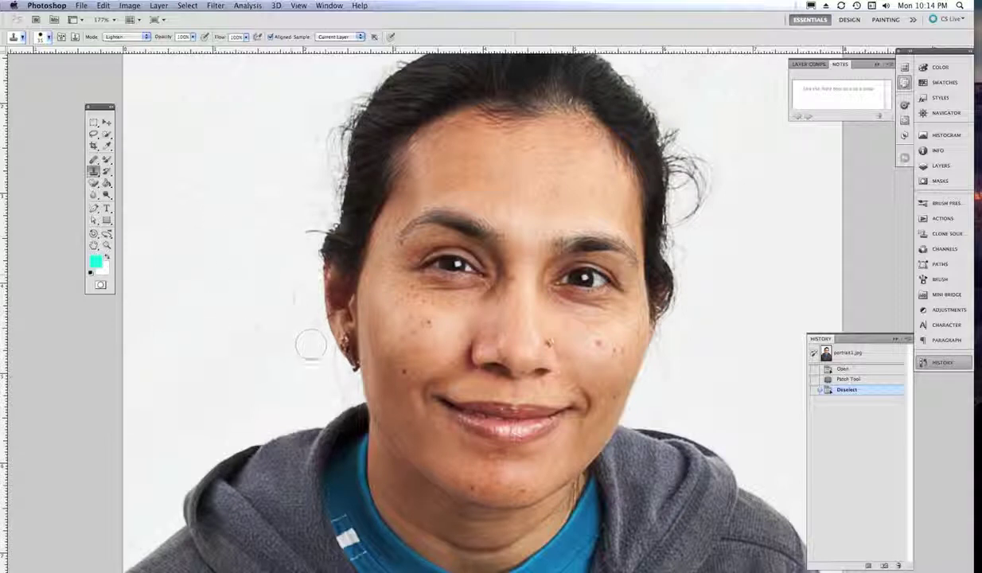
mouse_move(322, 397)
left_mouse_down()
mouse_move(300, 376)
mouse_move(328, 351)
mouse_move(291, 271)
left_mouse_up()
left_click_drag(309, 213, 292, 213)
mouse_move(309, 172)
left_mouse_down()
mouse_move(320, 108)
mouse_move(342, 80)
mouse_move(323, 142)
mouse_move(319, 217)
mouse_move(318, 209)
left_mouse_up()
Set the Clone Stamp's brush hardness to 97%.
left_click(49, 38)
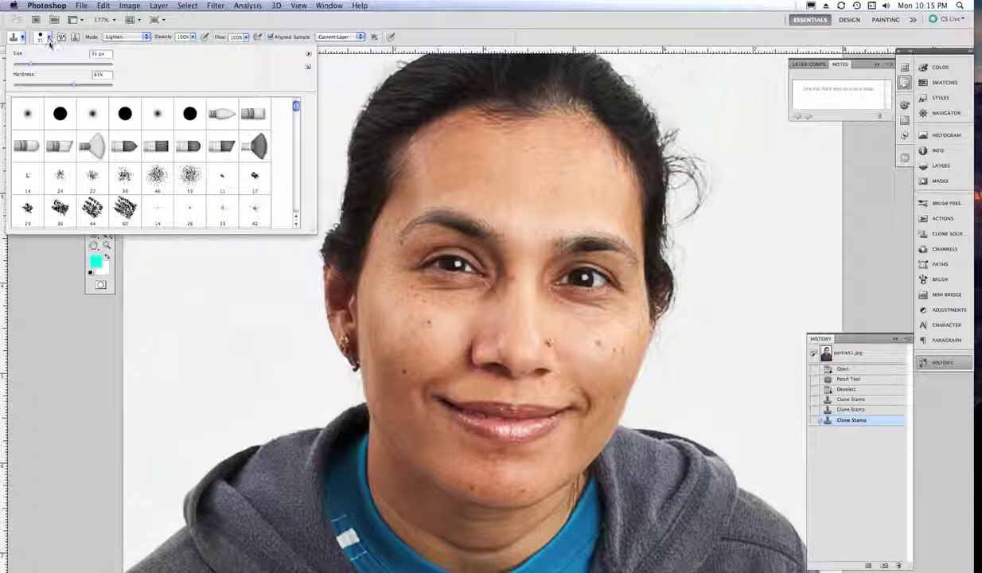
left_click_drag(75, 83, 113, 84)
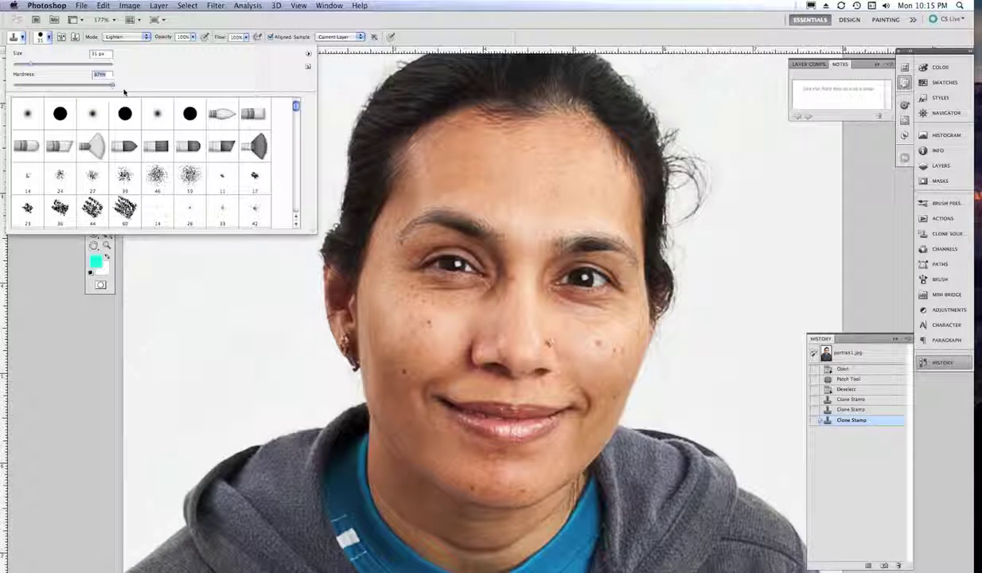
left_click(740, 221)
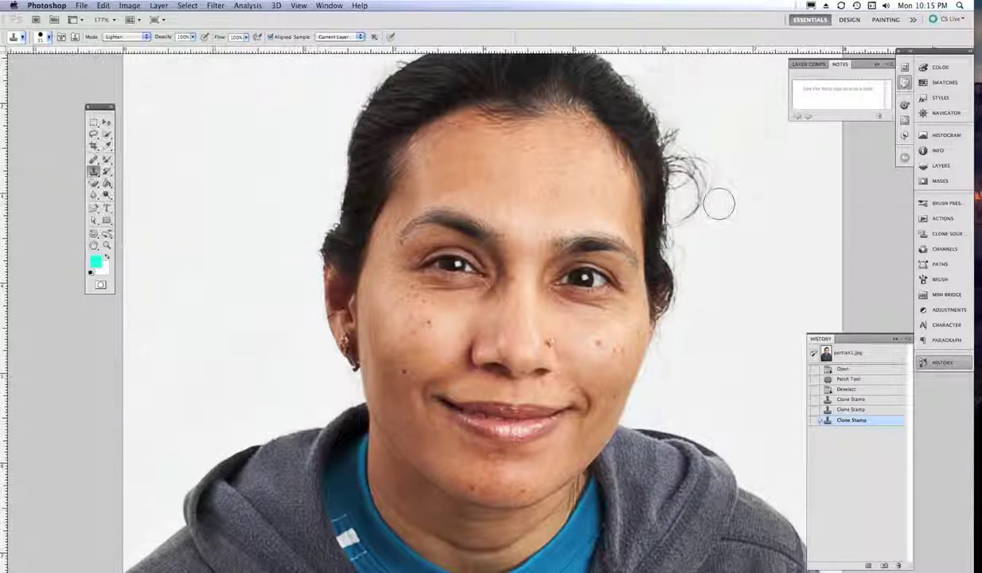
Remove the loose curls and stray hairs beside the head, opposite the earring side, with the Clone Stamp in Lighten mode.
mouse_move(704, 202)
left_mouse_down()
mouse_move(665, 211)
mouse_move(680, 215)
mouse_move(683, 186)
mouse_move(672, 171)
mouse_move(673, 131)
mouse_move(697, 179)
mouse_move(695, 149)
mouse_move(636, 73)
left_mouse_up()
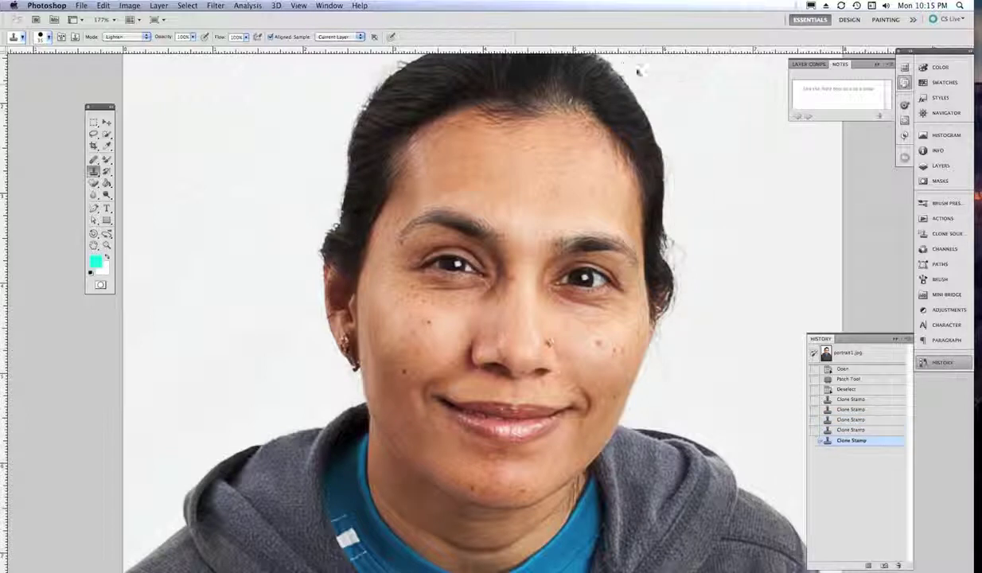
scroll(679, 144, "up", 2)
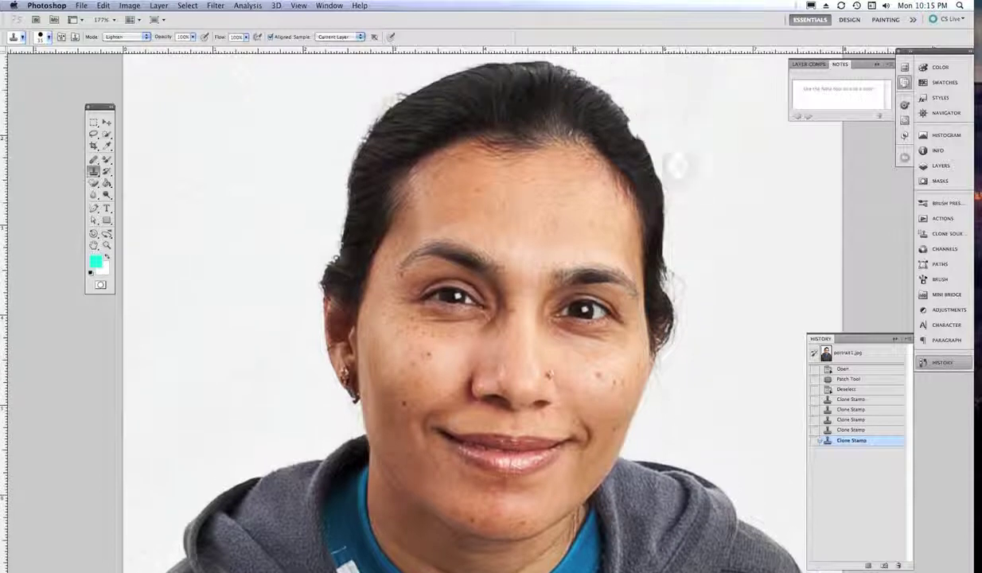
Set the Clone Stamp's blend mode to Normal and reduce its brush hardness.
left_click(144, 37)
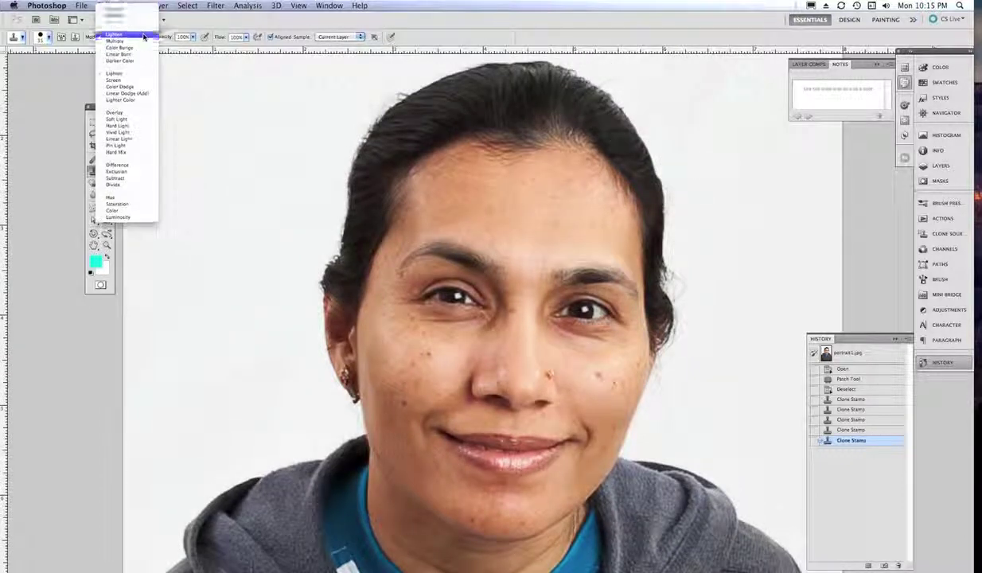
left_click(124, 9)
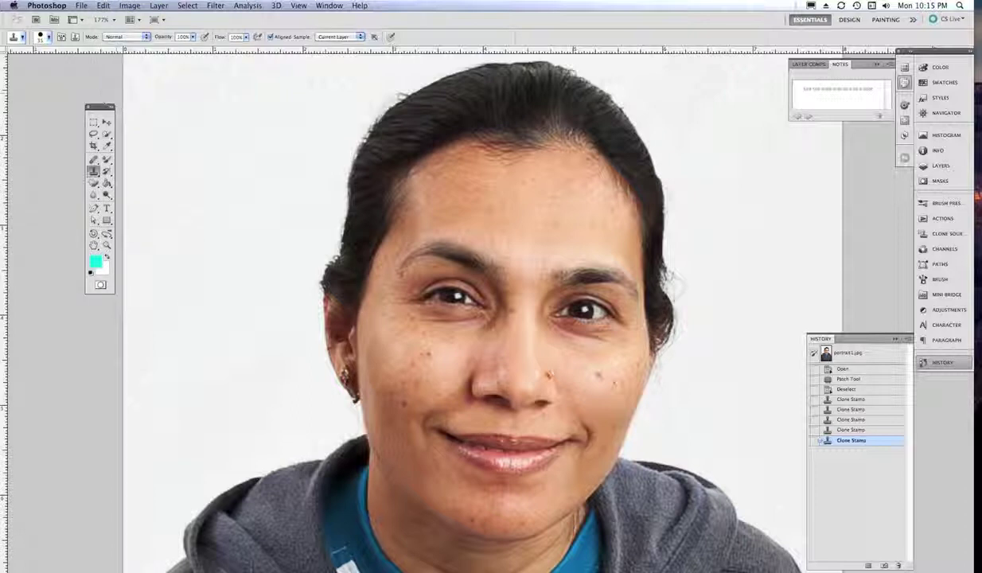
left_click(49, 38)
left_click_drag(82, 86, 59, 89)
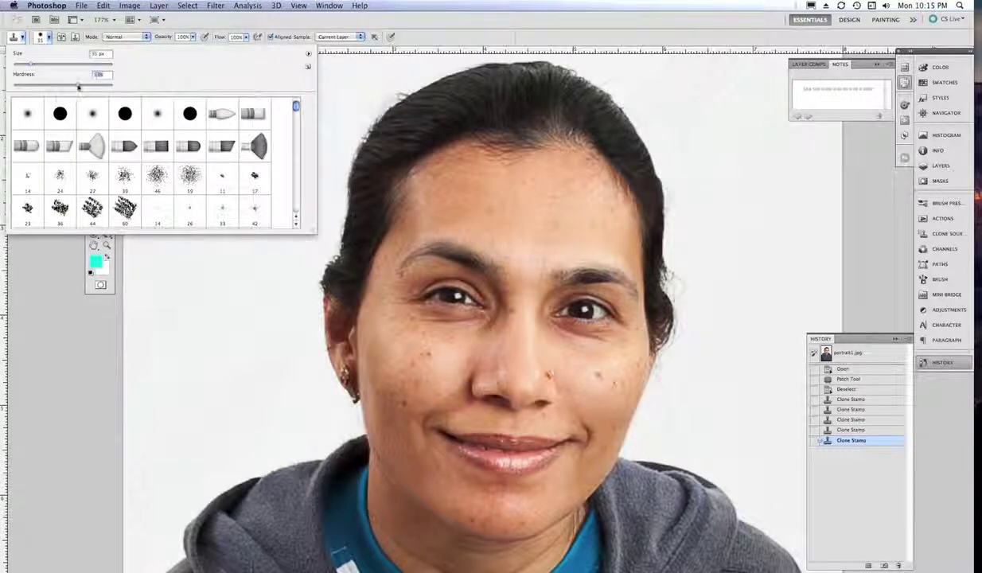
left_click(635, 155)
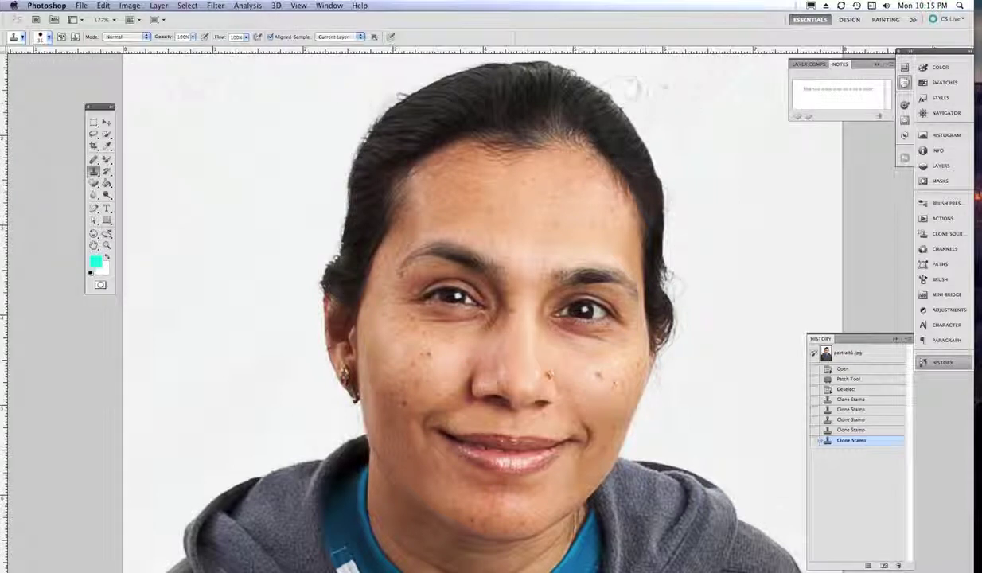
Try cloning plain background along the hair outline opposite the earring side in Normal mode, and undo the stroke.
left_click_drag(595, 65, 564, 55)
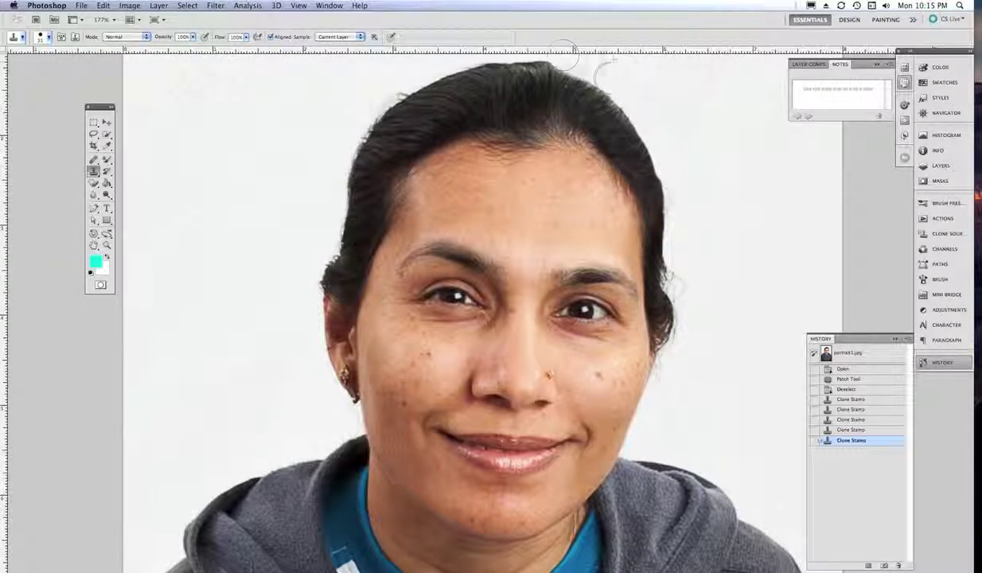
left_click(663, 209)
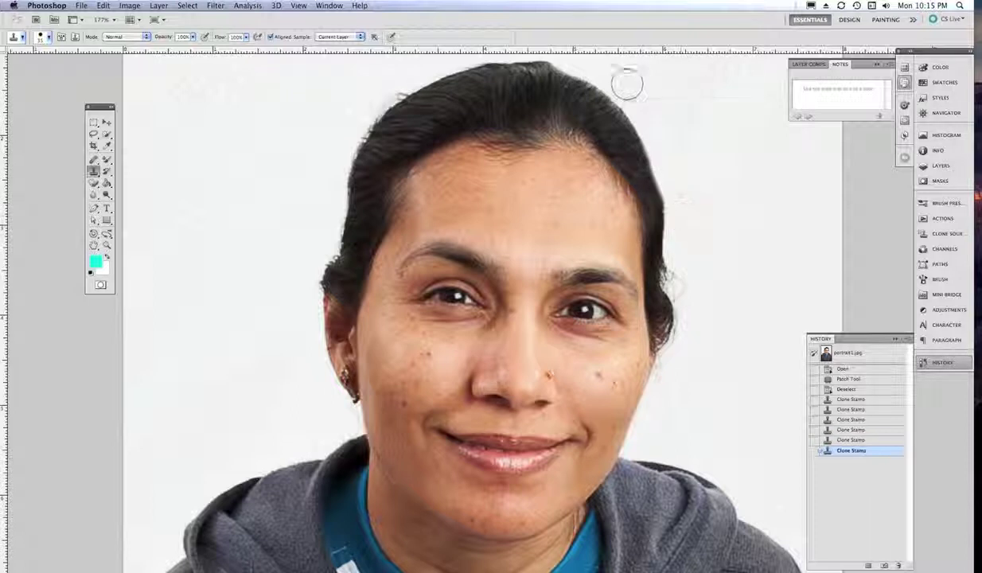
key("super+z")
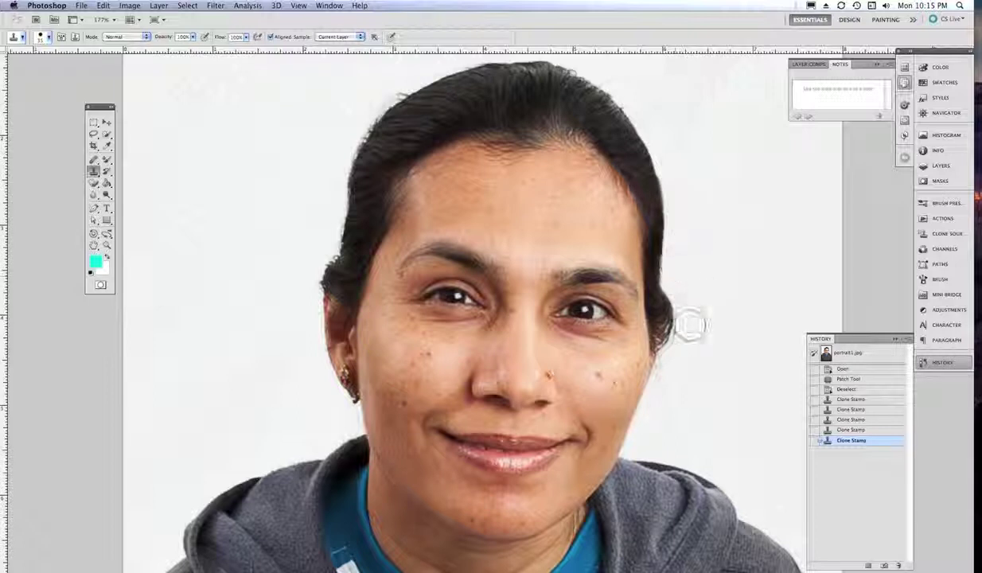
Clone plain background over the stray hairs beside the lower hair and jaw, opposite the earring side, in Normal mode.
mouse_move(676, 421)
left_mouse_down()
mouse_move(673, 359)
mouse_move(695, 314)
left_mouse_up()
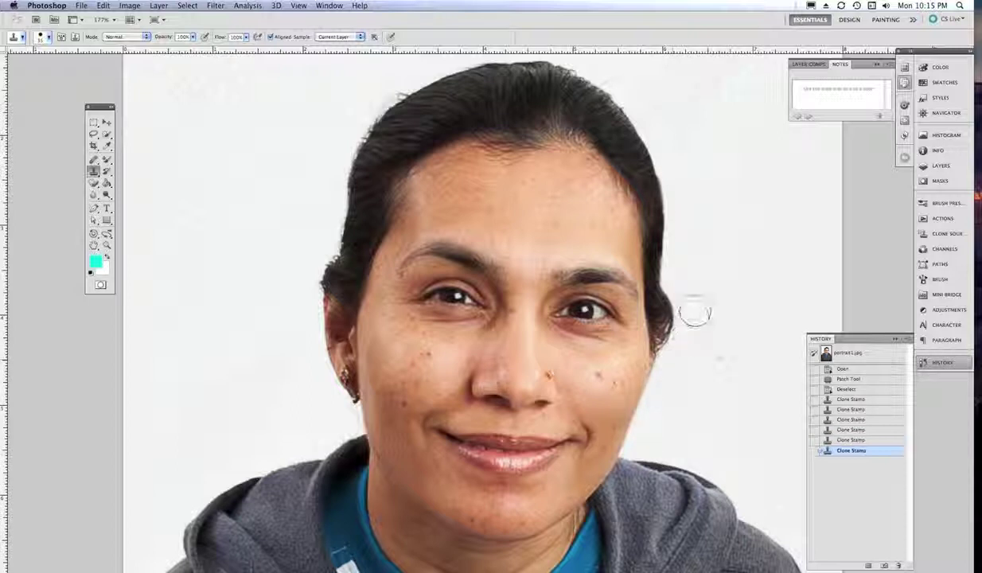
scroll(434, 75, "up", 3)
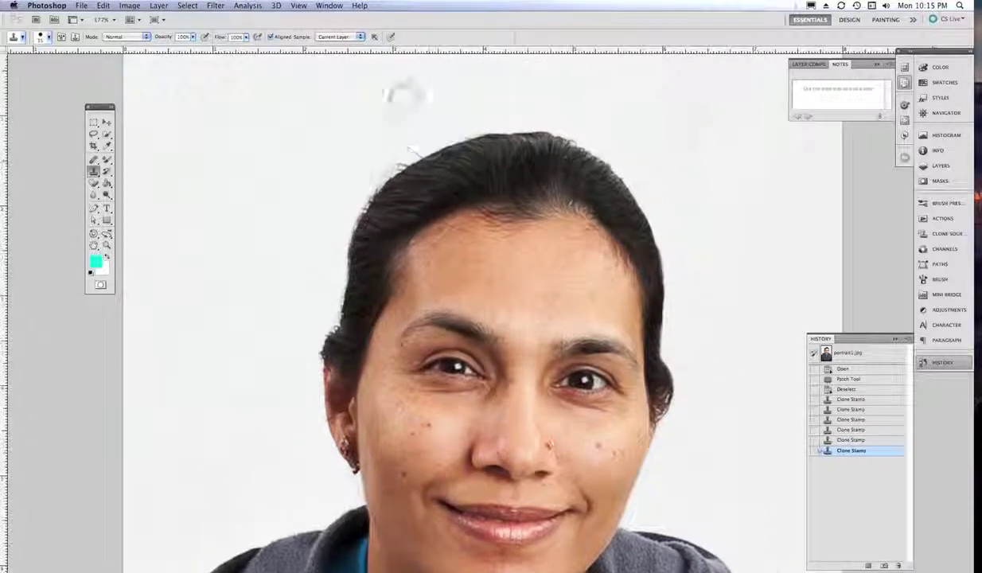
scroll(403, 162, "down", 2)
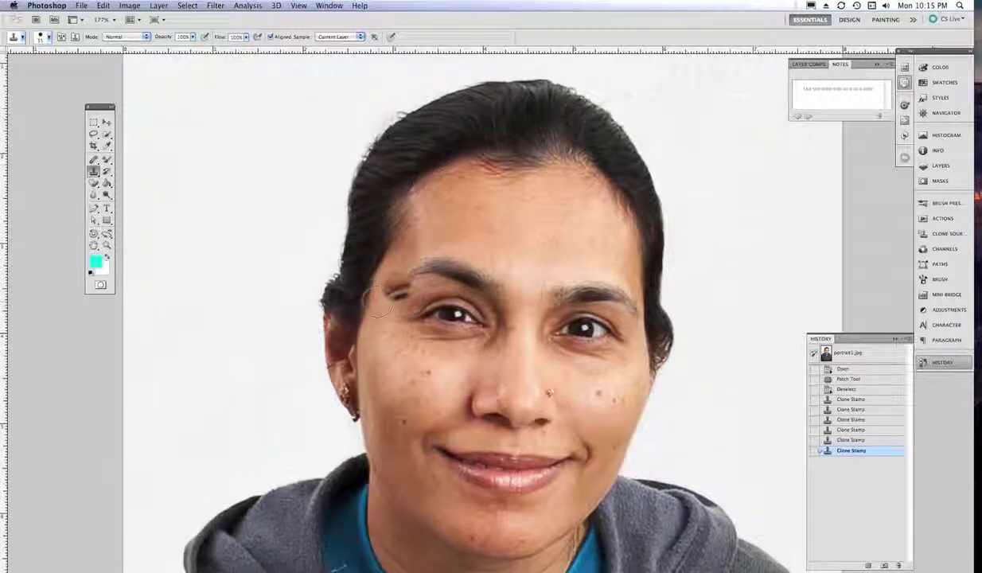